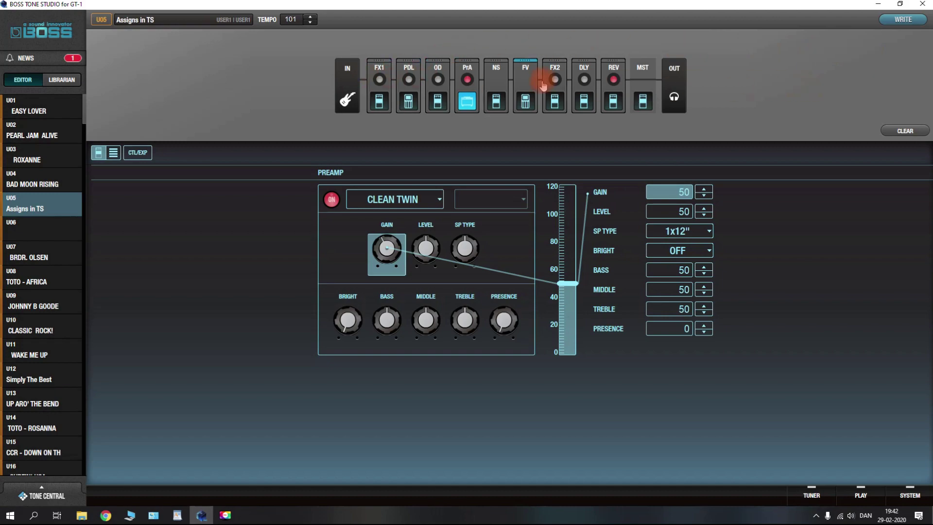
Inspect the DLY, OD, FX1 compressor, preamp and PLATE reverb block parameters in turn.
{"action": "left_click", "coordinate": [584, 101]}
{"action": "left_click", "coordinate": [437, 101]}
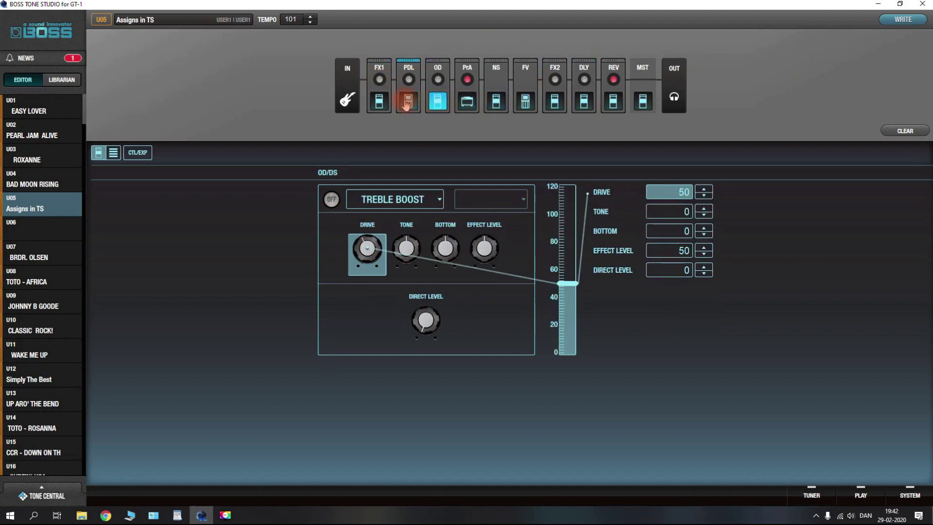
{"action": "left_click", "coordinate": [379, 102]}
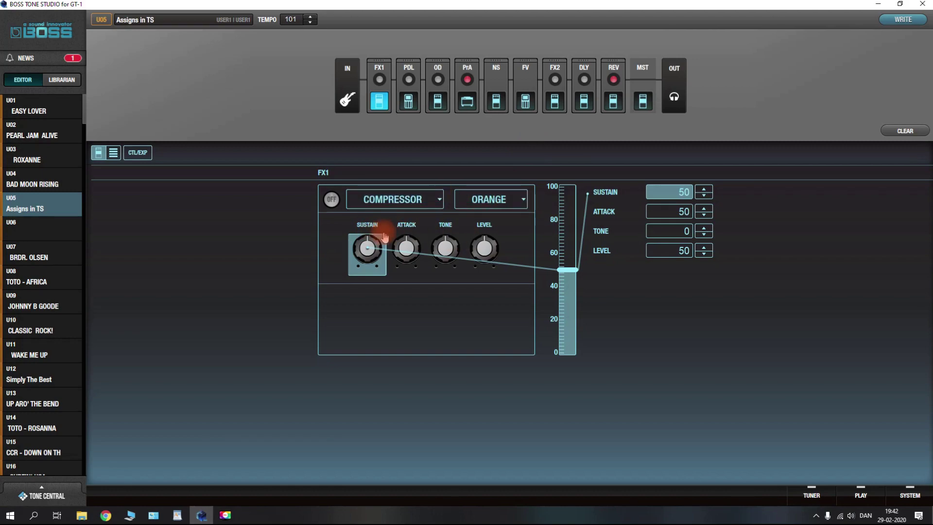
{"action": "left_click", "coordinate": [465, 103]}
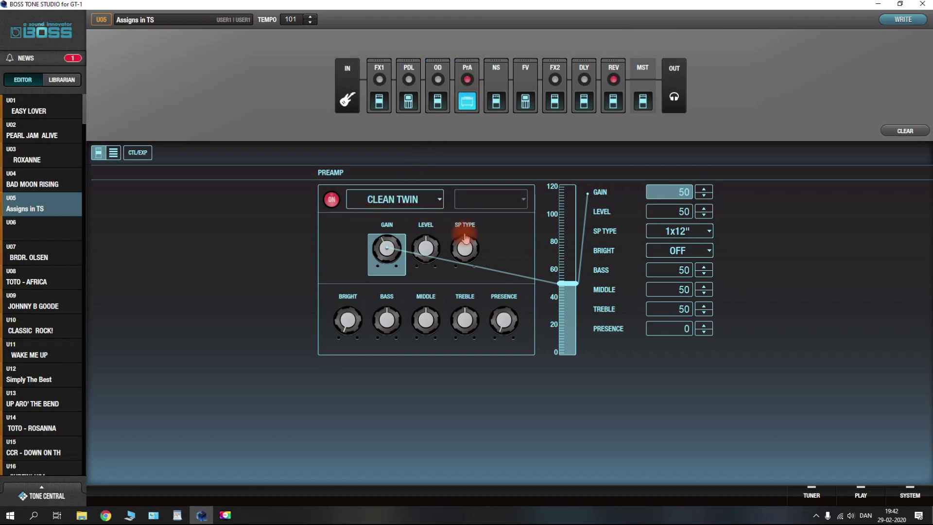
{"action": "left_click", "coordinate": [612, 102]}
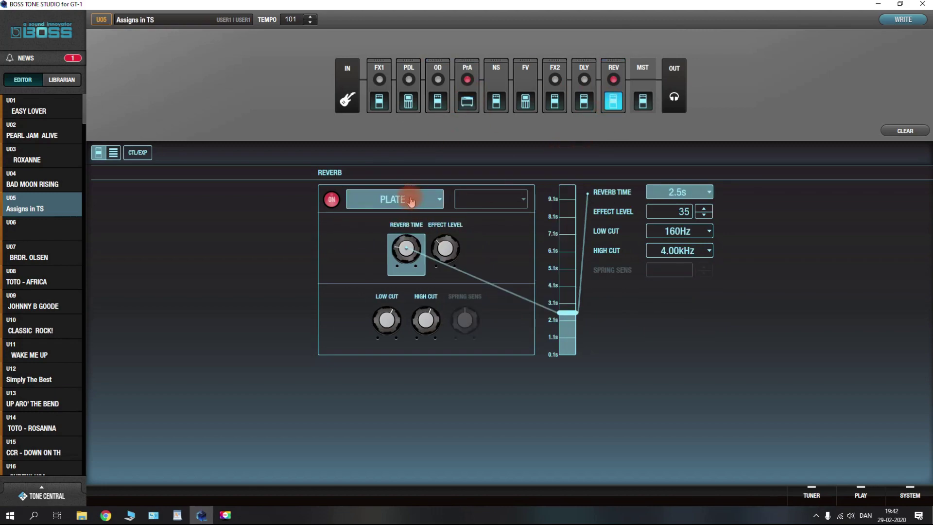
Show the CTL/EXP page and check the DOWN function, leaving it on NUMBER -1.
{"action": "left_click", "coordinate": [138, 153]}
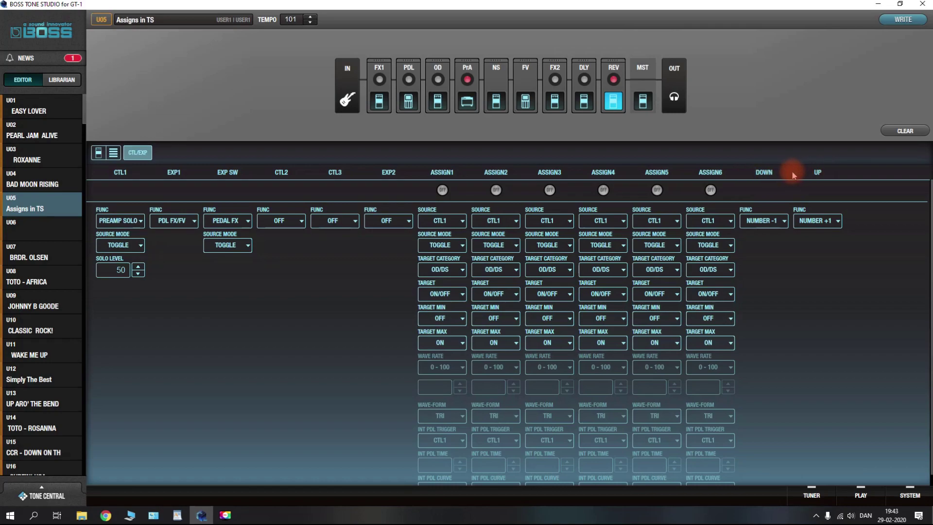
{"action": "left_click", "coordinate": [759, 226]}
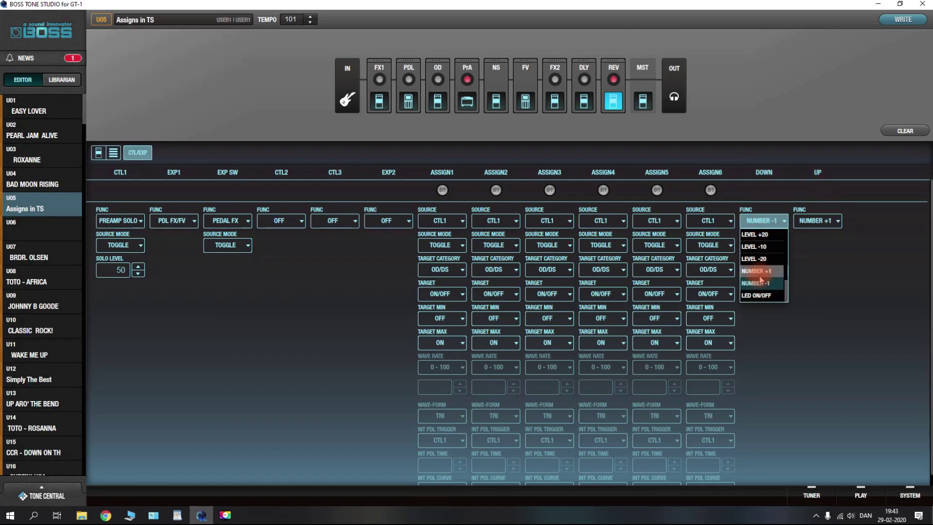
{"action": "left_click", "coordinate": [762, 220]}
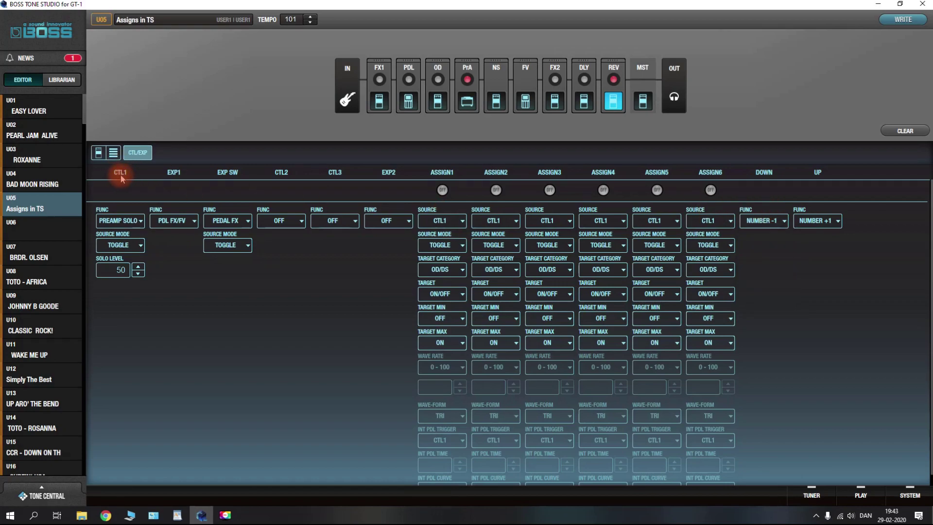
Browse the CTL1 function list while keeping CTL1 on PREAMP SOLO.
{"action": "left_click", "coordinate": [115, 221]}
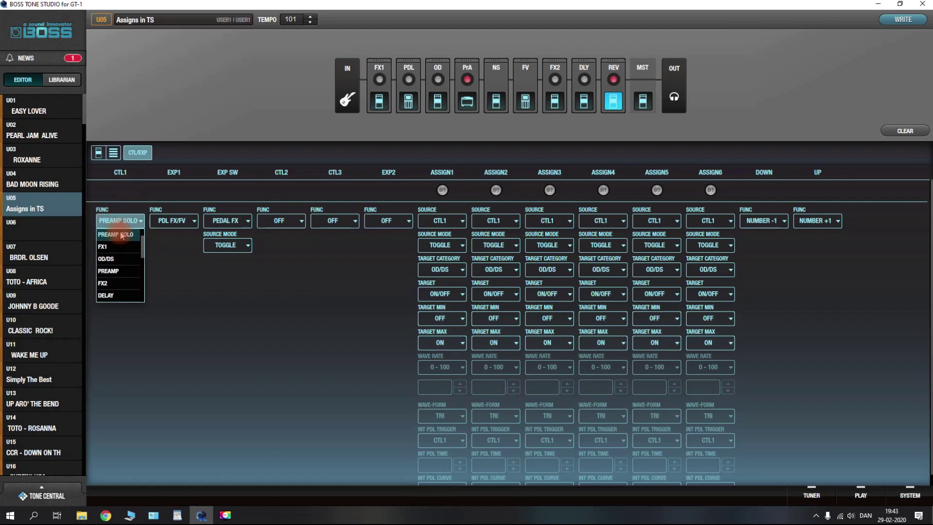
{"action": "left_click_drag", "start_coordinate": [142, 243], "coordinate": [129, 223]}
{"action": "left_click", "coordinate": [115, 216]}
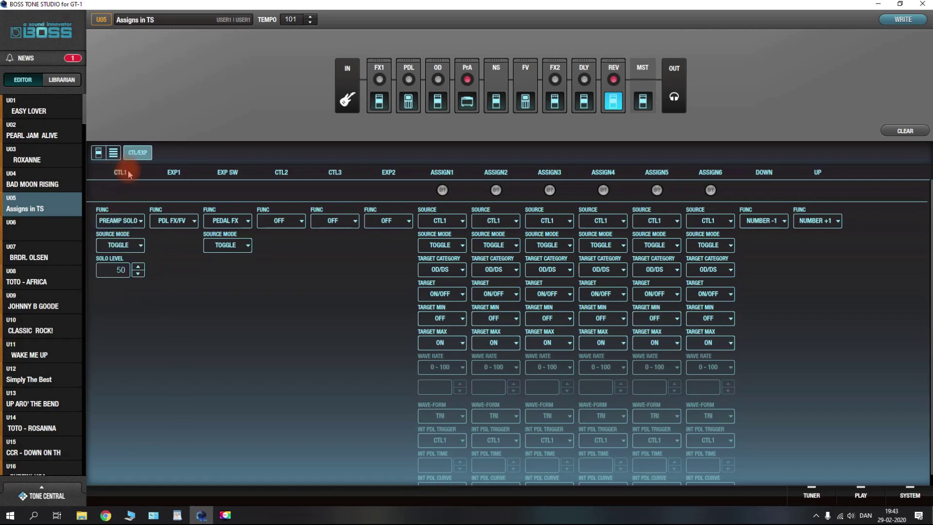
{"action": "left_click", "coordinate": [127, 221]}
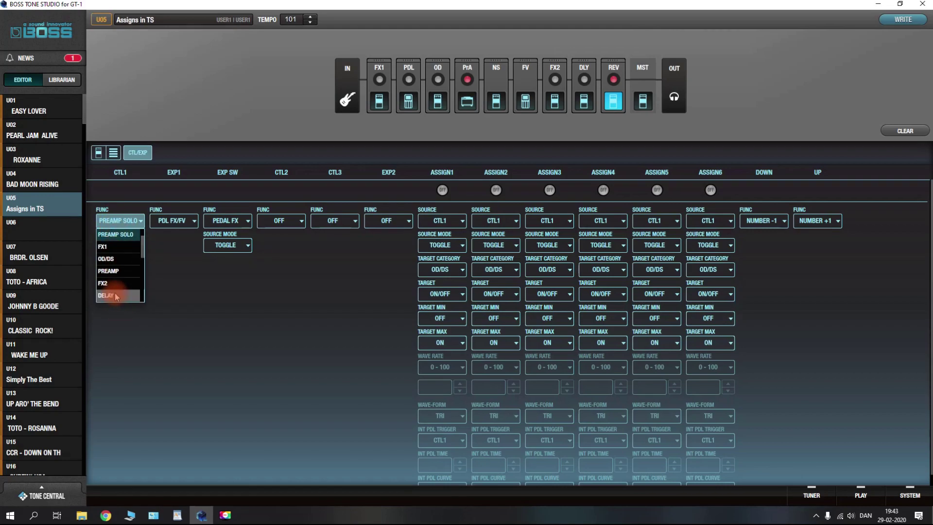
{"action": "left_click", "coordinate": [110, 224]}
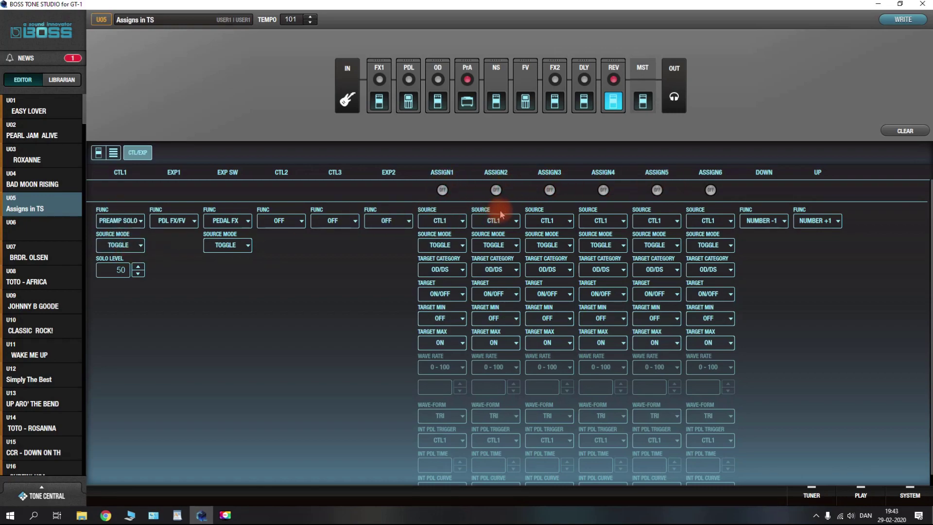
{"action": "left_click", "coordinate": [122, 224]}
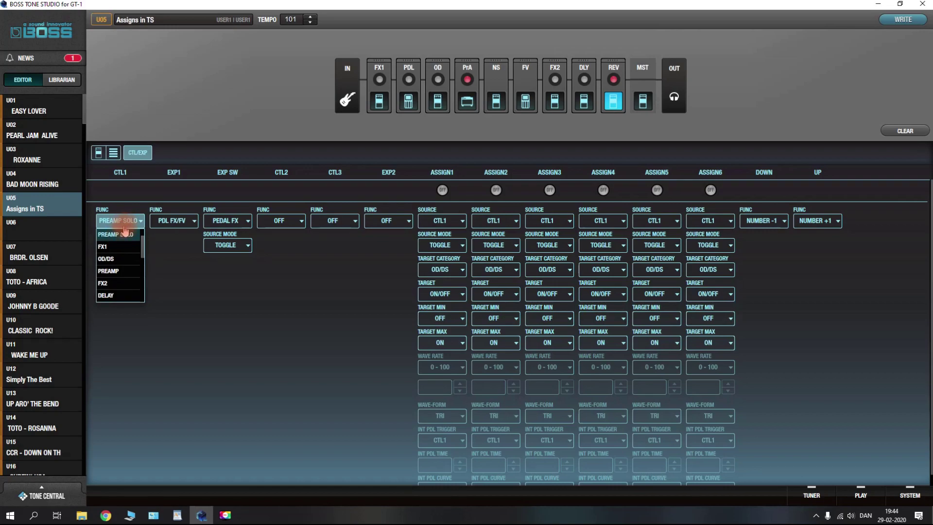
Change CTL1's function to FX1, keeping its source mode on TOGGLE.
{"action": "left_click", "coordinate": [108, 250]}
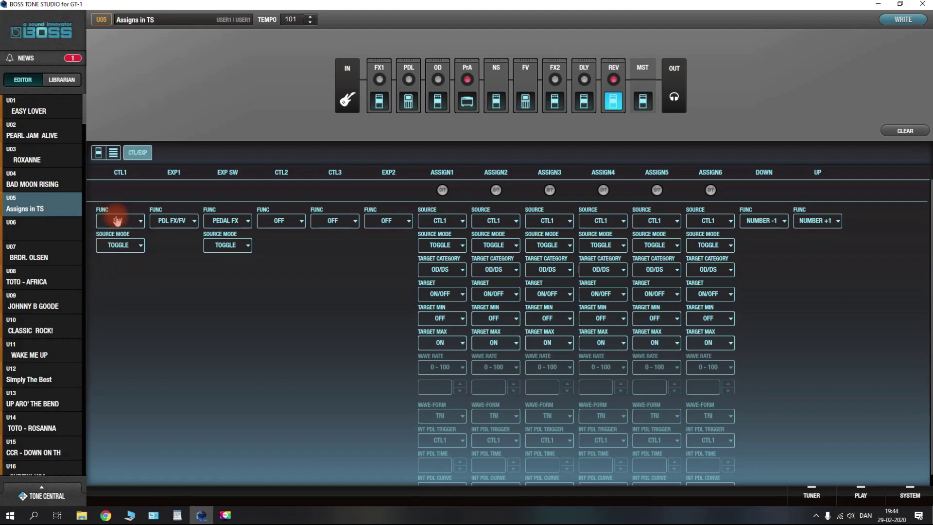
{"action": "left_click", "coordinate": [120, 249]}
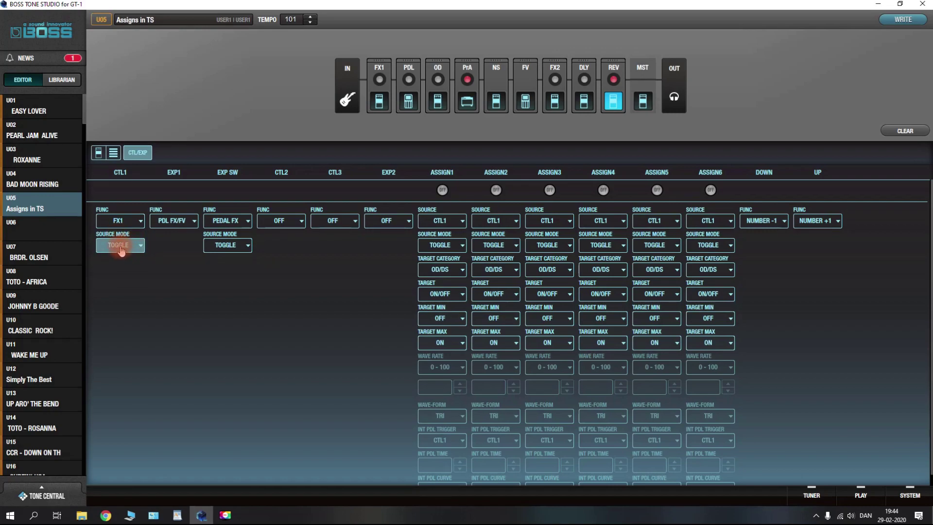
{"action": "left_click", "coordinate": [121, 249]}
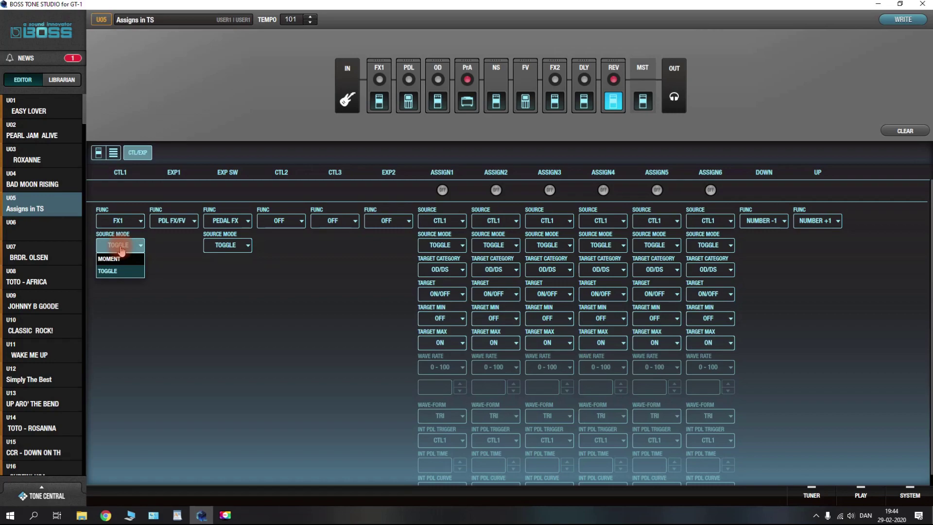
{"action": "left_click", "coordinate": [130, 246]}
{"action": "left_click", "coordinate": [133, 271]}
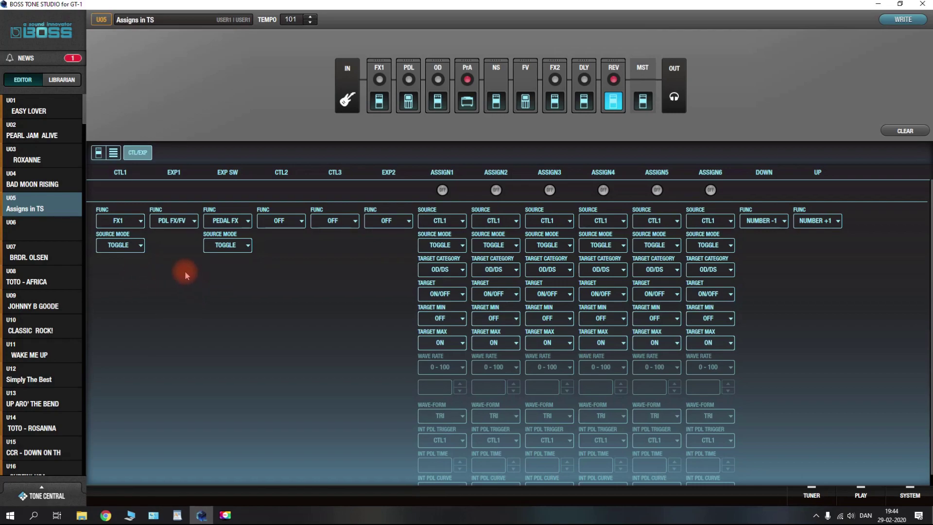
{"action": "left_click", "coordinate": [119, 221]}
{"action": "left_click", "coordinate": [381, 82]}
Change the FX1 block from compressor to a 4STAGE PHASER with rate 40.
{"action": "left_click", "coordinate": [98, 153]}
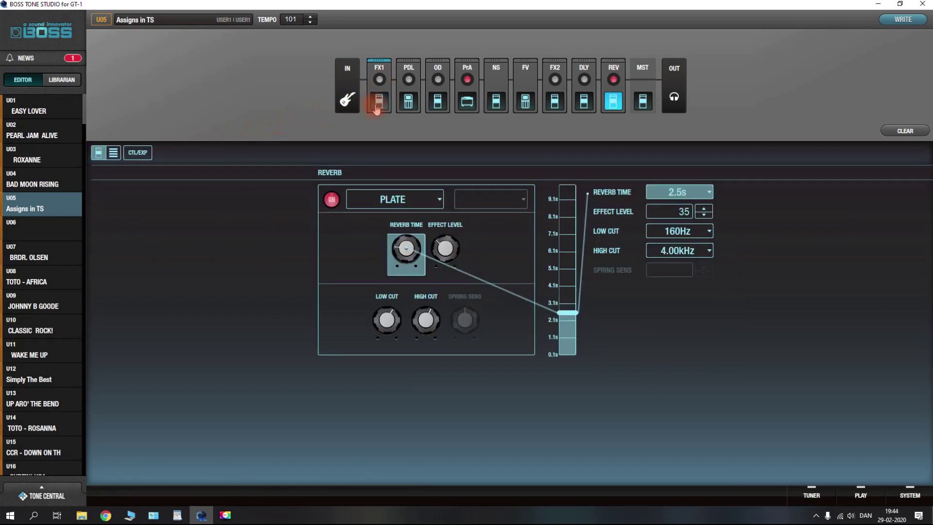
{"action": "left_click", "coordinate": [380, 103]}
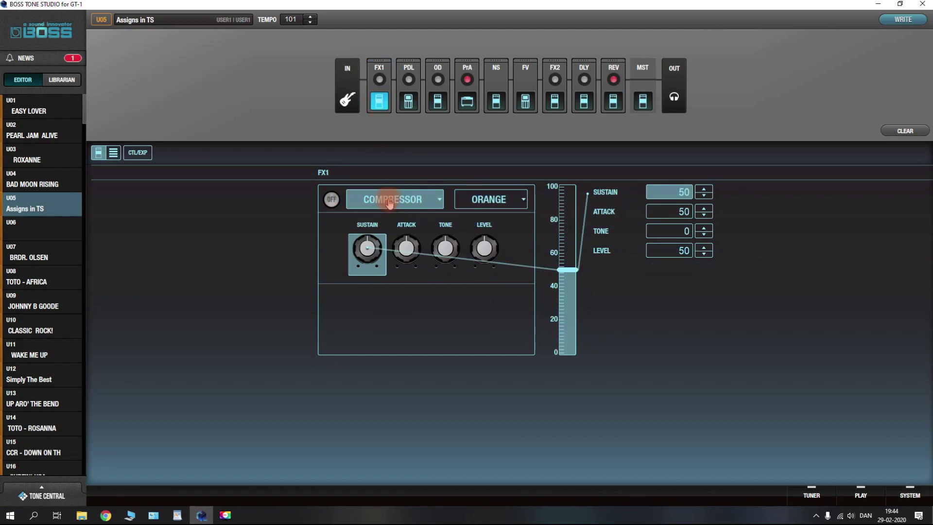
{"action": "left_click", "coordinate": [410, 199]}
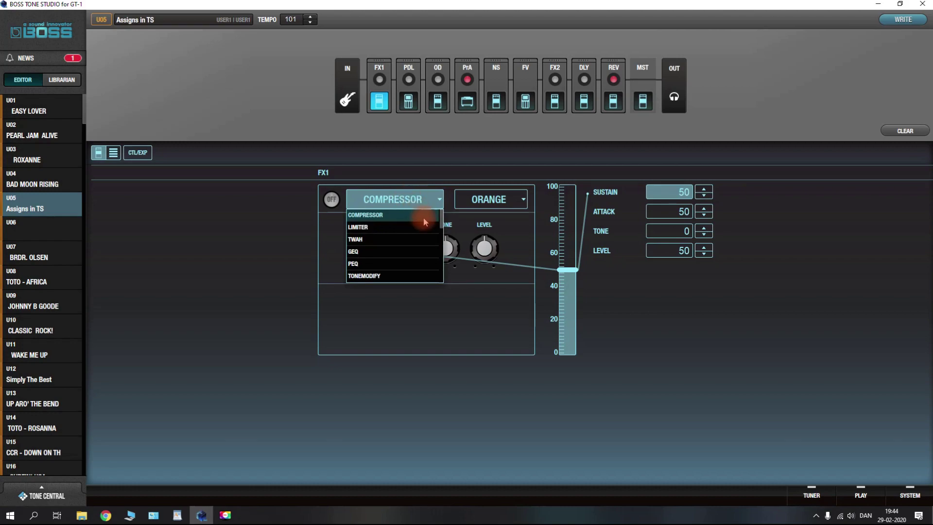
{"action": "left_click_drag", "start_coordinate": [441, 219], "coordinate": [442, 255]}
{"action": "left_click", "coordinate": [377, 262]}
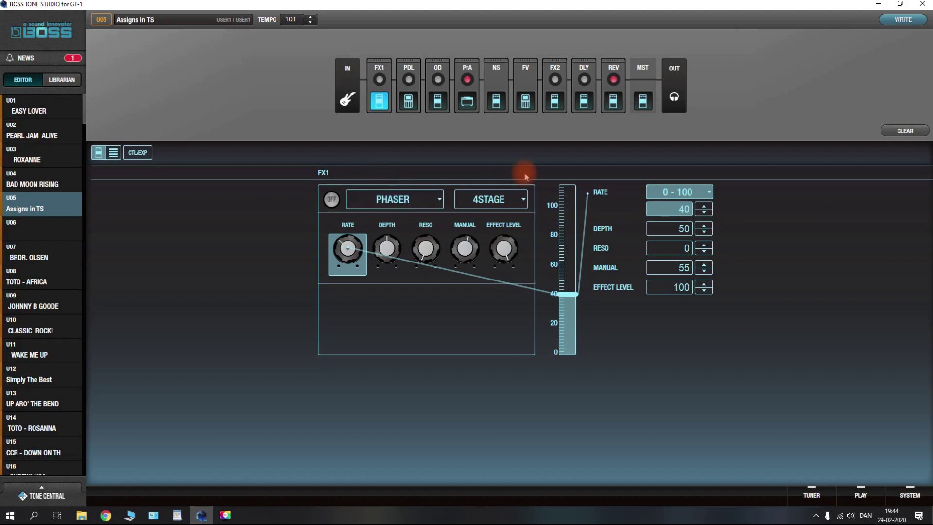
{"action": "left_click", "coordinate": [138, 154]}
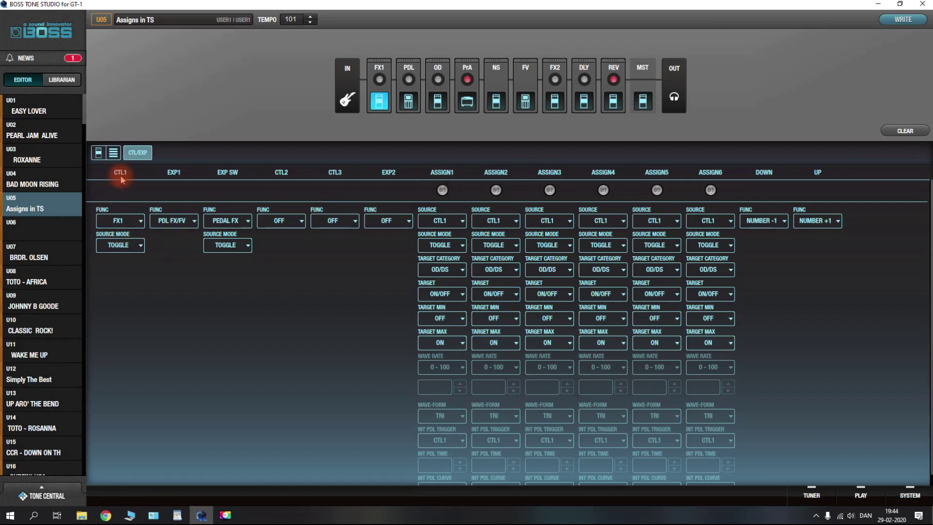
Turn ASSIGN1 on with CTL1 source in TOGGLE mode and OD/DS as target category.
{"action": "left_click", "coordinate": [442, 191]}
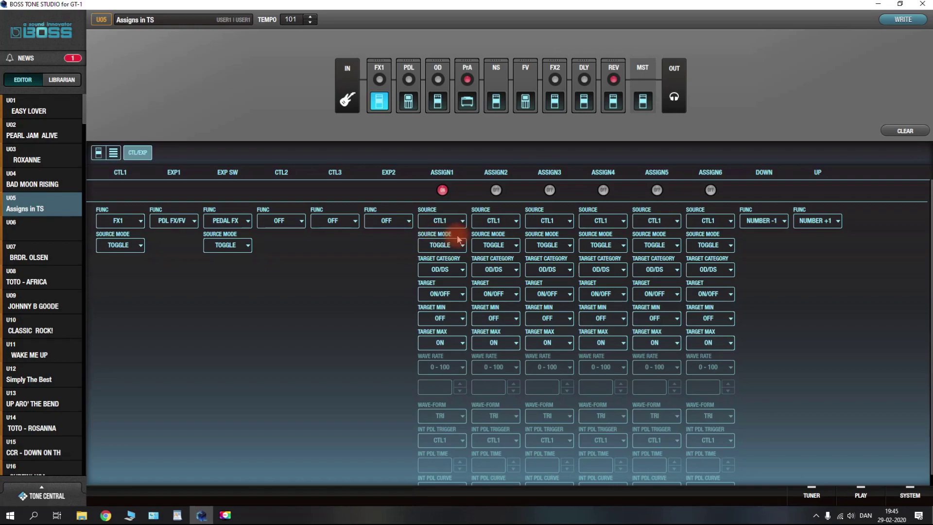
{"action": "left_click", "coordinate": [440, 249]}
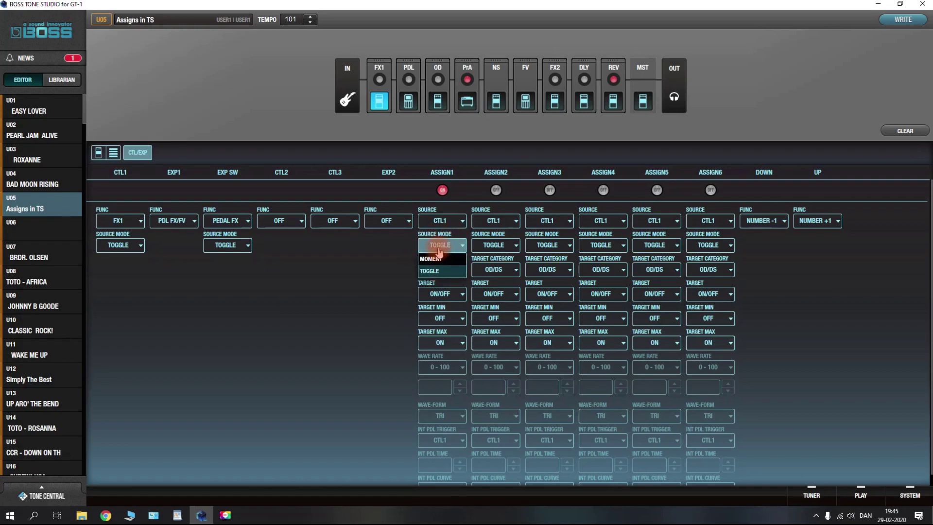
{"action": "left_click", "coordinate": [400, 252]}
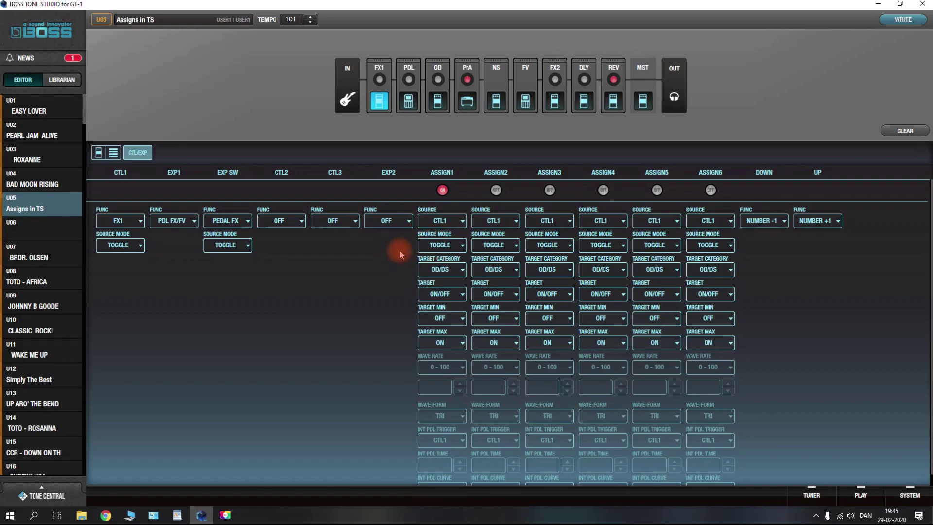
{"action": "left_click", "coordinate": [451, 270]}
{"action": "scroll", "coordinate": [464, 301], "scroll_direction": "down", "scroll_amount": 5}
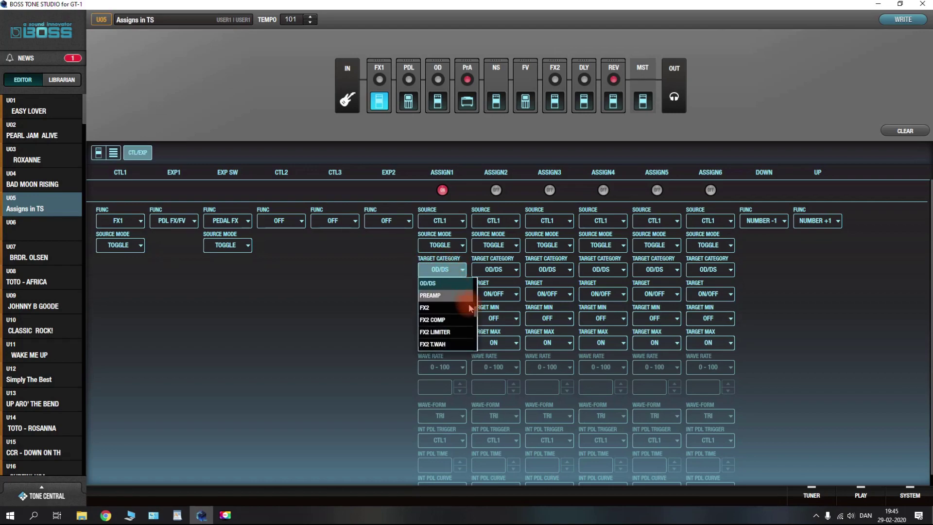
{"action": "scroll", "coordinate": [474, 306], "scroll_direction": "down", "scroll_amount": 10}
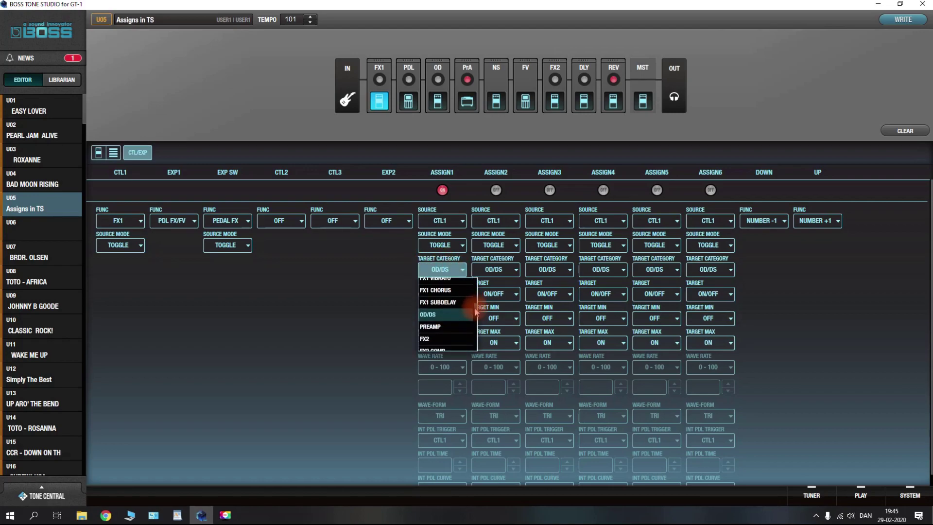
{"action": "scroll", "coordinate": [476, 314], "scroll_direction": "up", "scroll_amount": 5}
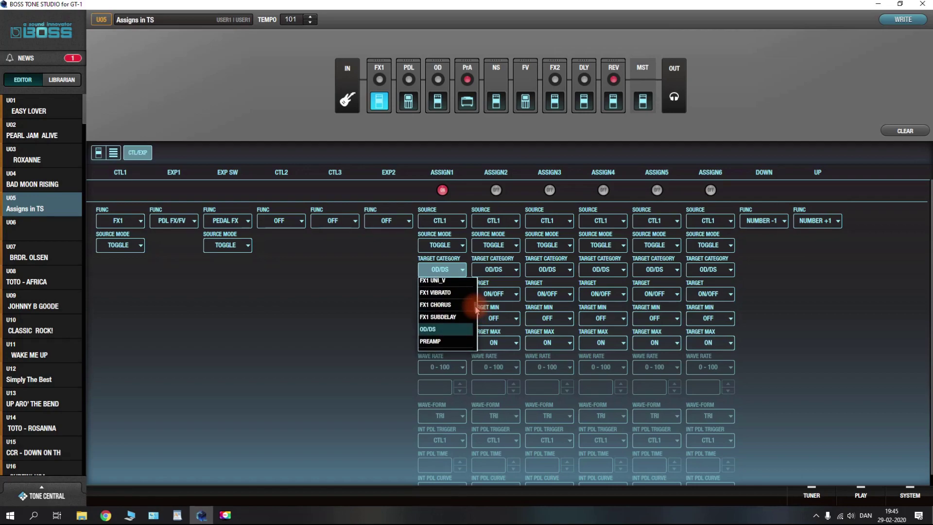
{"action": "scroll", "coordinate": [475, 308], "scroll_direction": "down", "scroll_amount": 1}
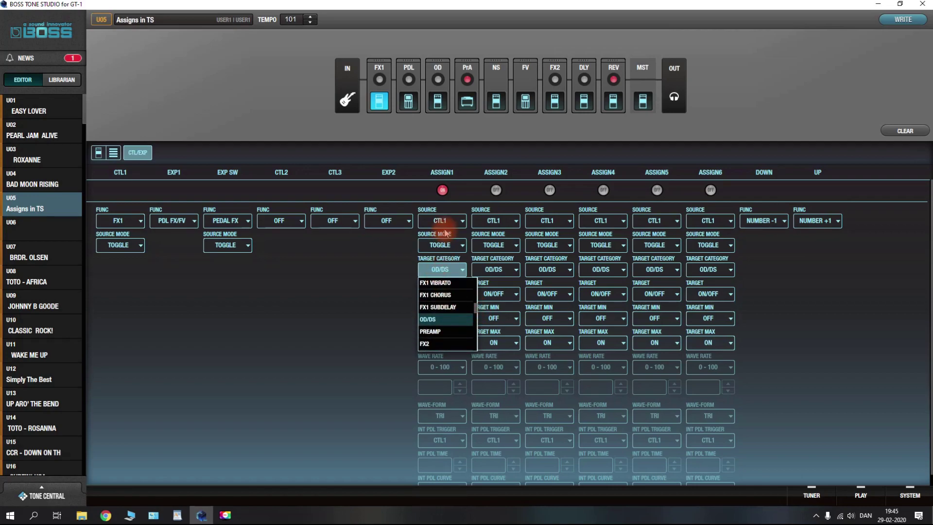
{"action": "left_click", "coordinate": [434, 323]}
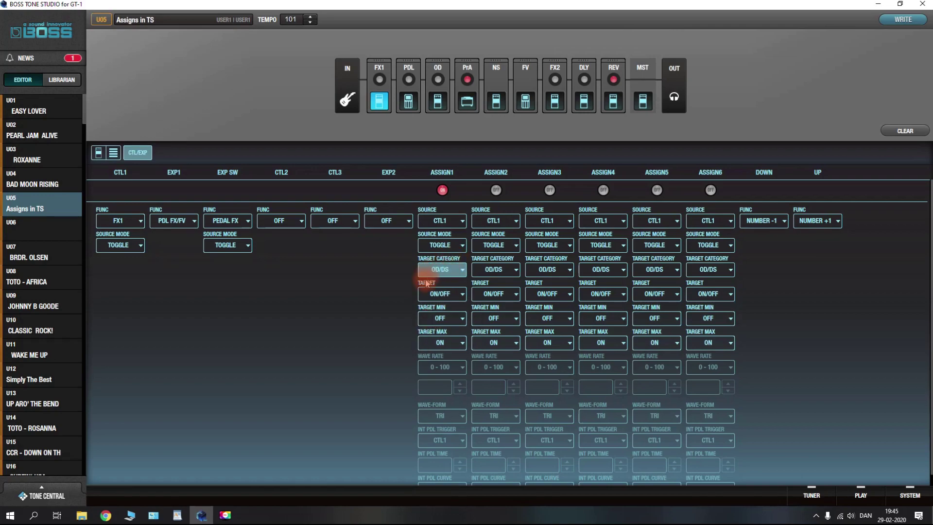
Set ASSIGN1's target to ON/OFF with minimum OFF and maximum ON.
{"action": "left_click", "coordinate": [440, 293]}
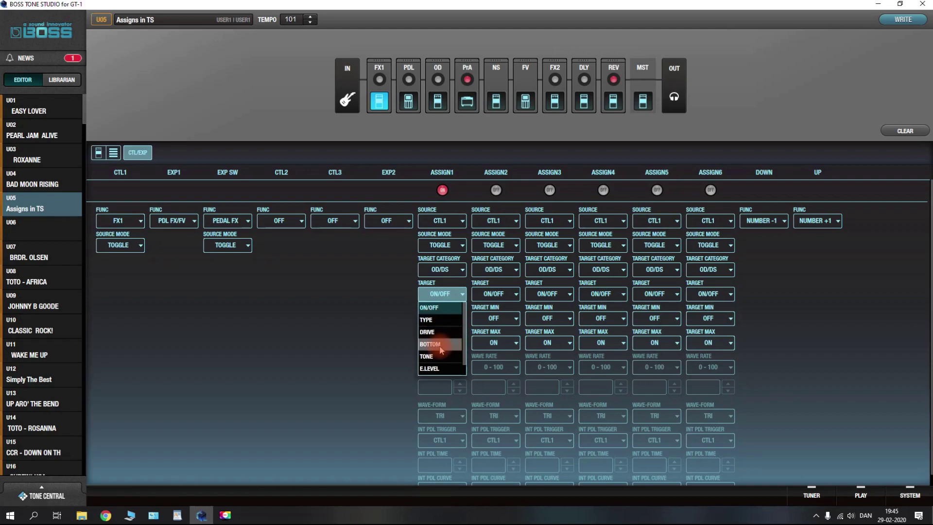
{"action": "left_click_drag", "start_coordinate": [465, 332], "coordinate": [467, 343]}
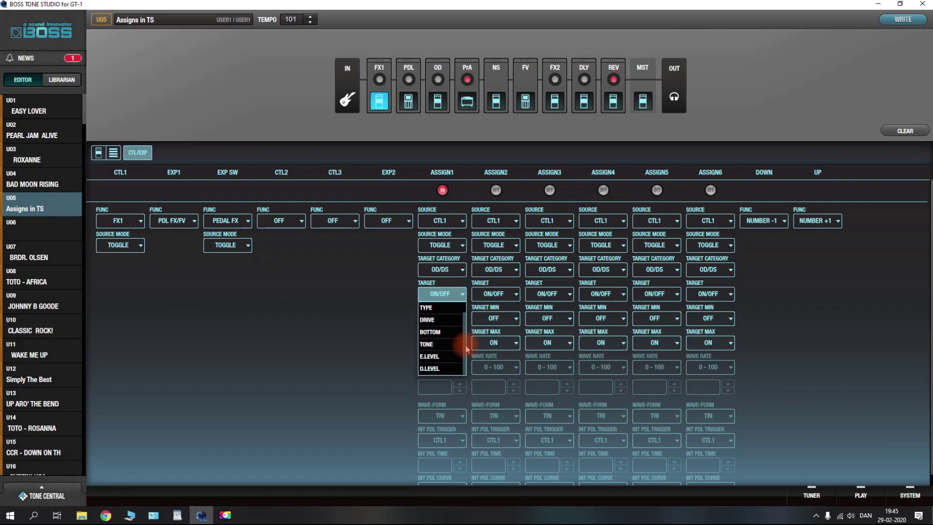
{"action": "left_click", "coordinate": [443, 297]}
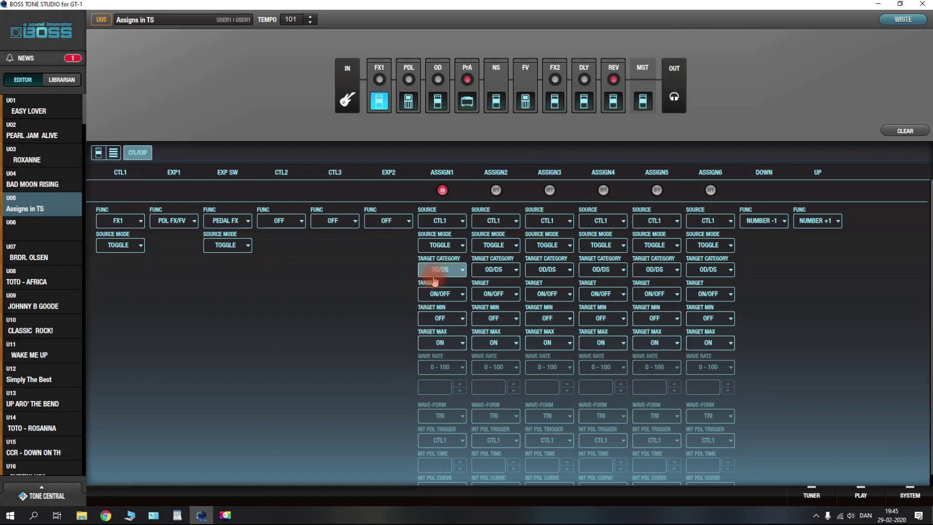
{"action": "left_click", "coordinate": [430, 297]}
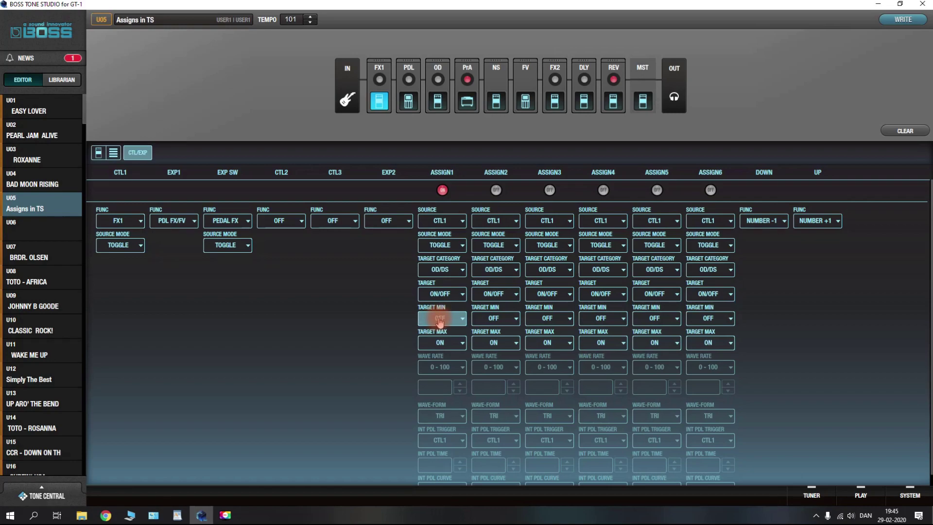
{"action": "left_click", "coordinate": [442, 346]}
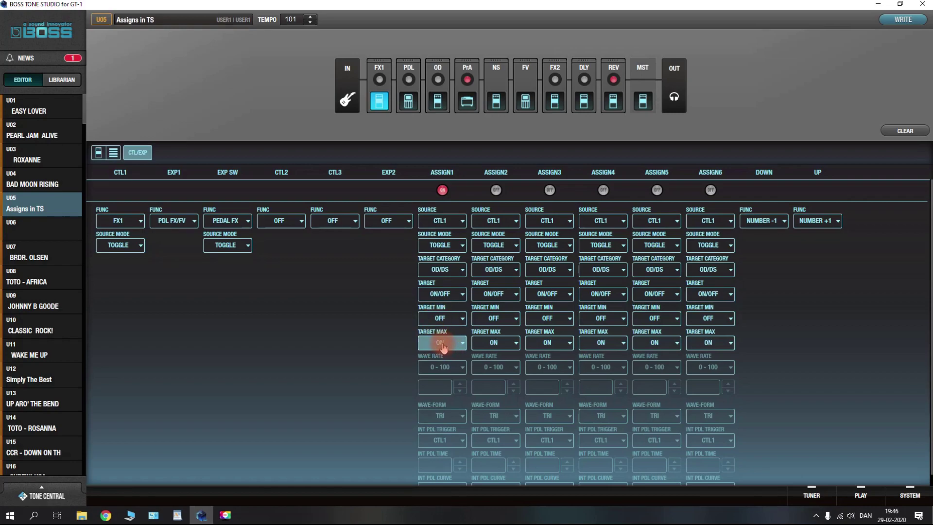
{"action": "left_click", "coordinate": [445, 345]}
Assign CTL2's function to FX2, switching in toggle mode.
{"action": "left_click", "coordinate": [289, 224]}
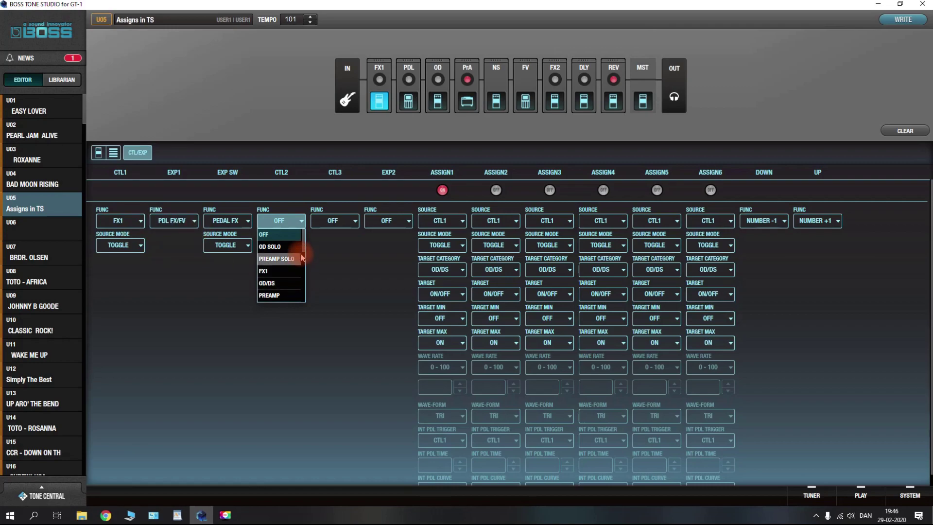
{"action": "left_click_drag", "start_coordinate": [302, 233], "coordinate": [304, 245]}
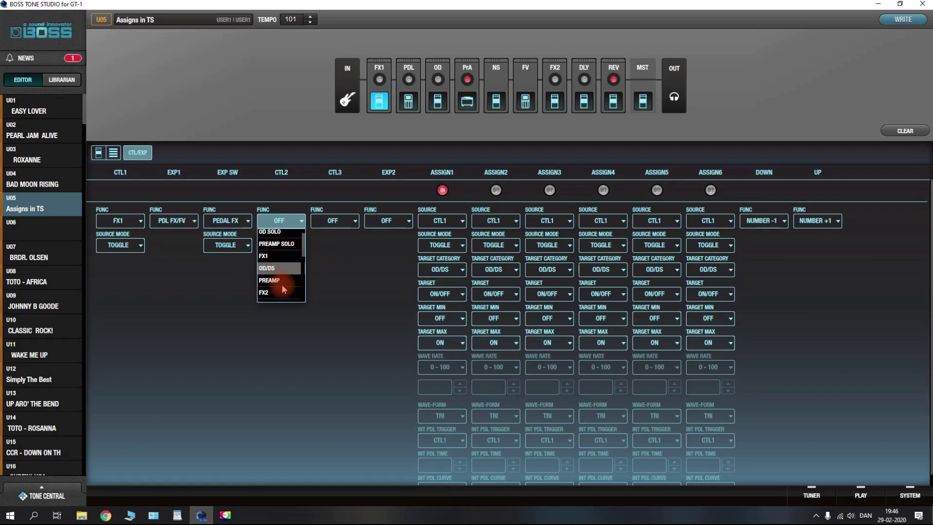
{"action": "scroll", "coordinate": [272, 251], "scroll_direction": "down", "scroll_amount": 1}
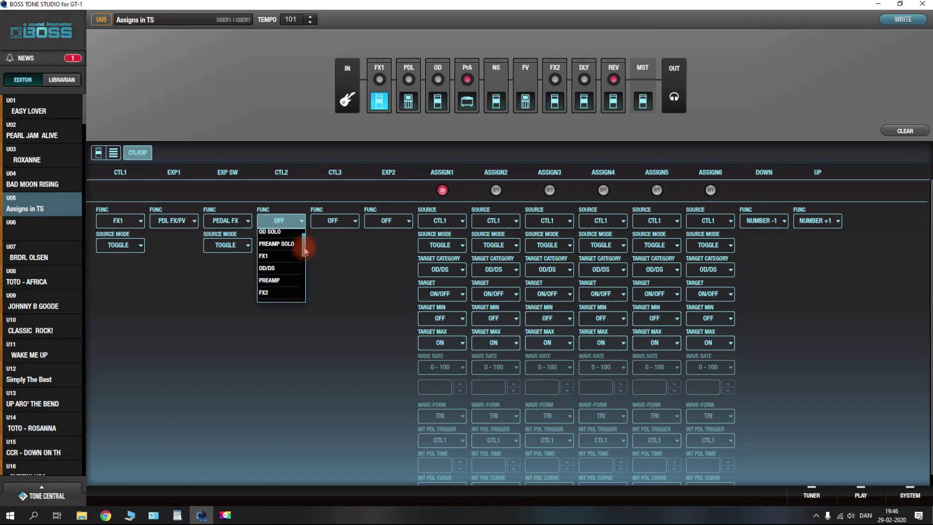
{"action": "scroll", "coordinate": [300, 246], "scroll_direction": "down", "scroll_amount": 2}
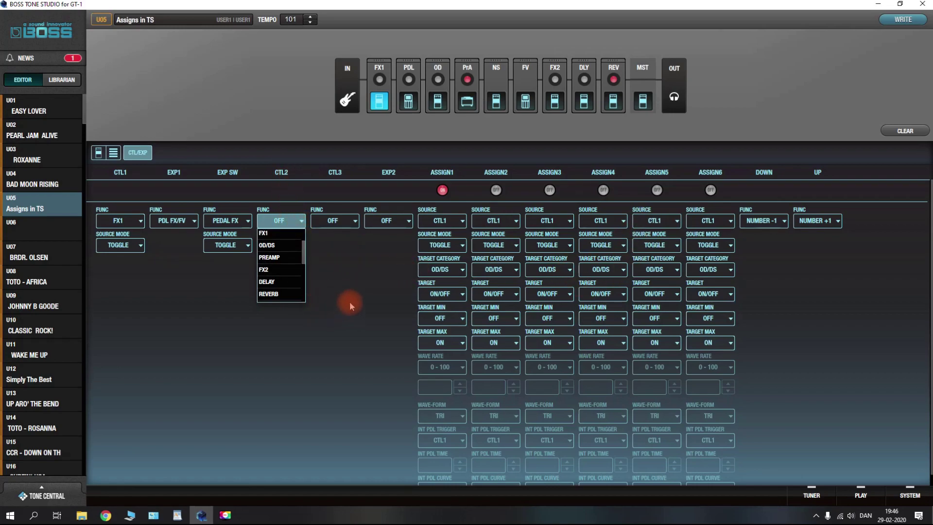
{"action": "left_click", "coordinate": [271, 271]}
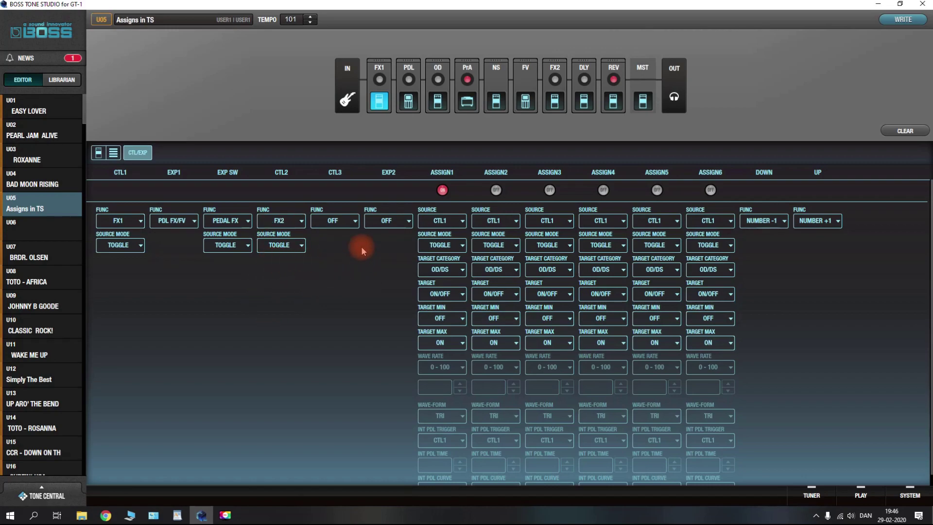
Set ASSIGN2's source to CTL2 and its target category to DELAY.
{"action": "left_click", "coordinate": [504, 223]}
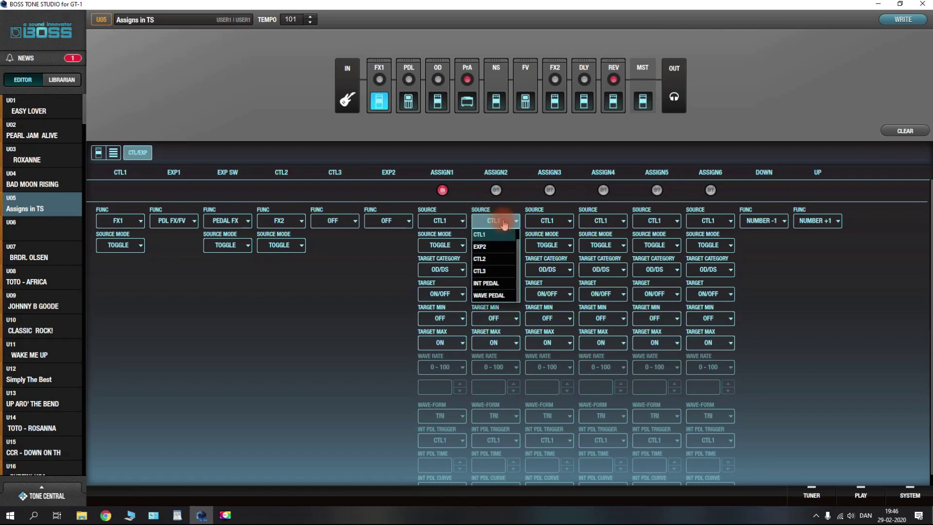
{"action": "left_click", "coordinate": [491, 259]}
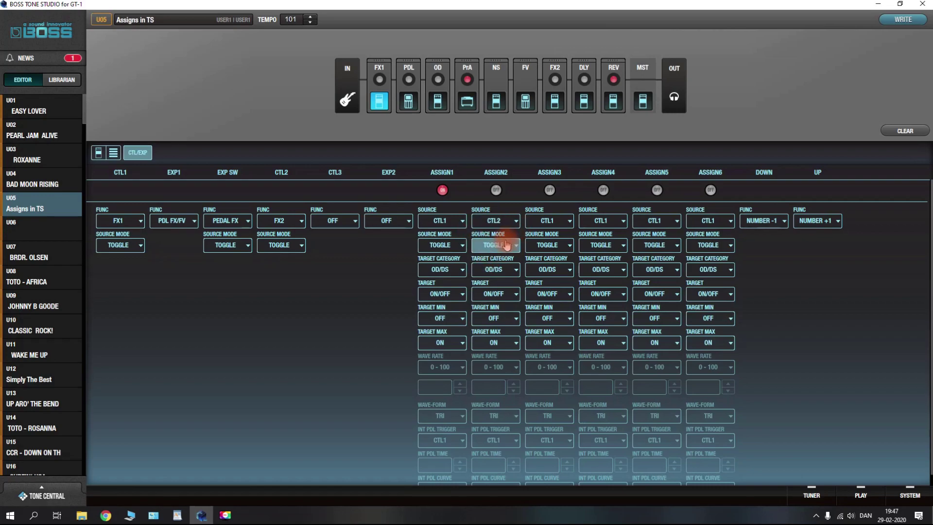
{"action": "left_click", "coordinate": [494, 270]}
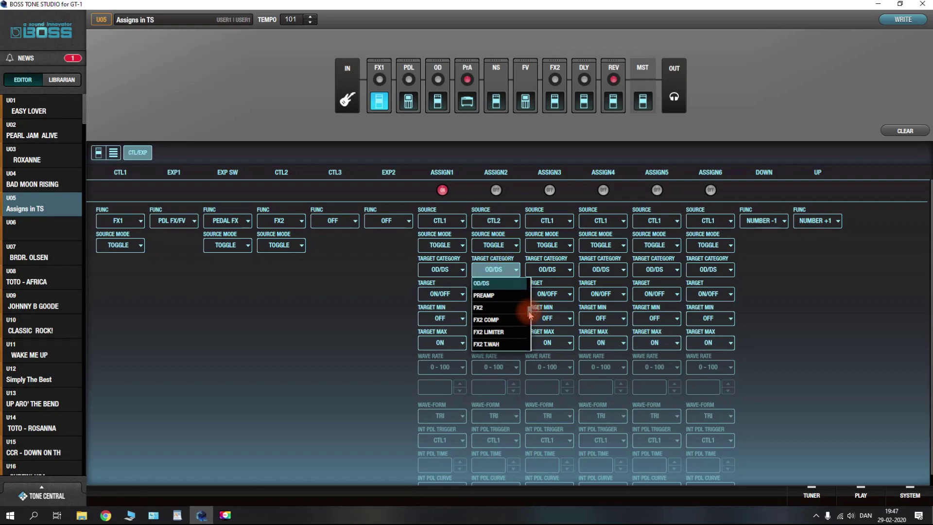
{"action": "left_click_drag", "start_coordinate": [529, 315], "coordinate": [530, 345]}
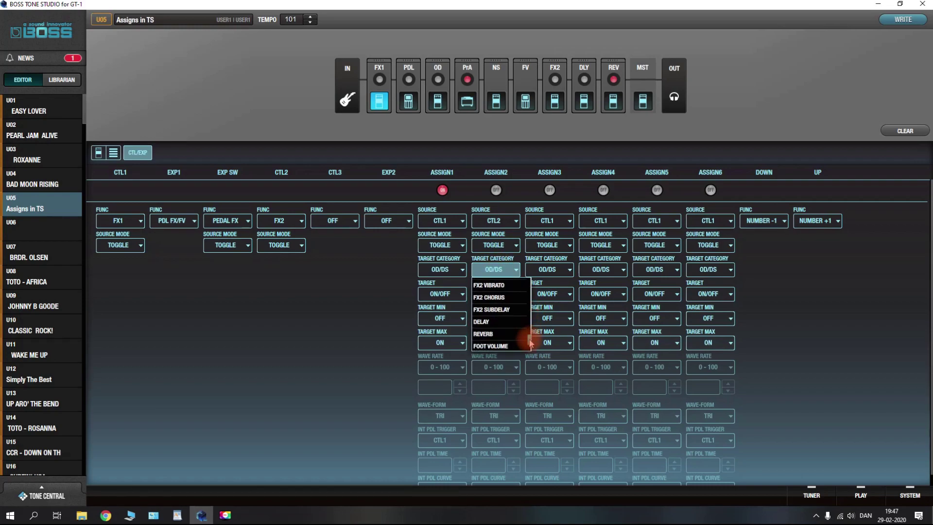
{"action": "left_click", "coordinate": [488, 327]}
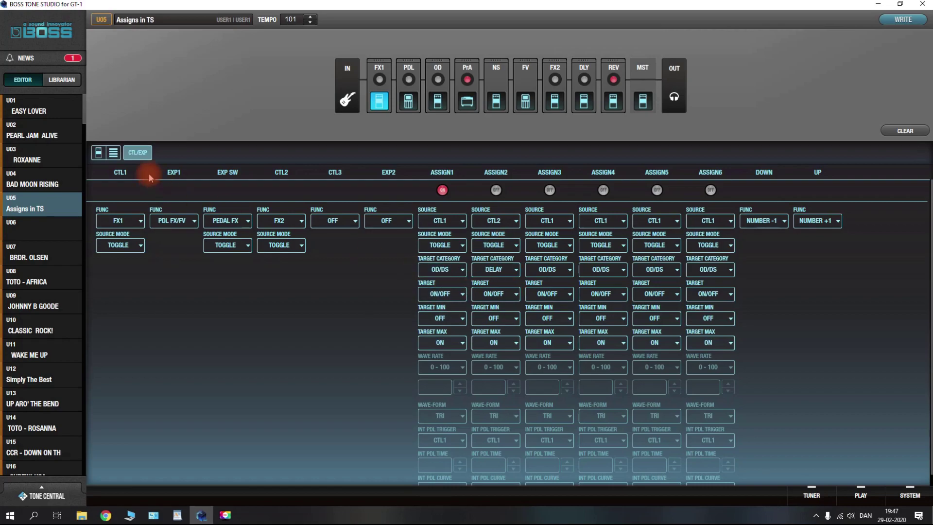
Confirm the delay block's type stays MODULATE, then return to the CTL/EXP page.
{"action": "left_click", "coordinate": [97, 153]}
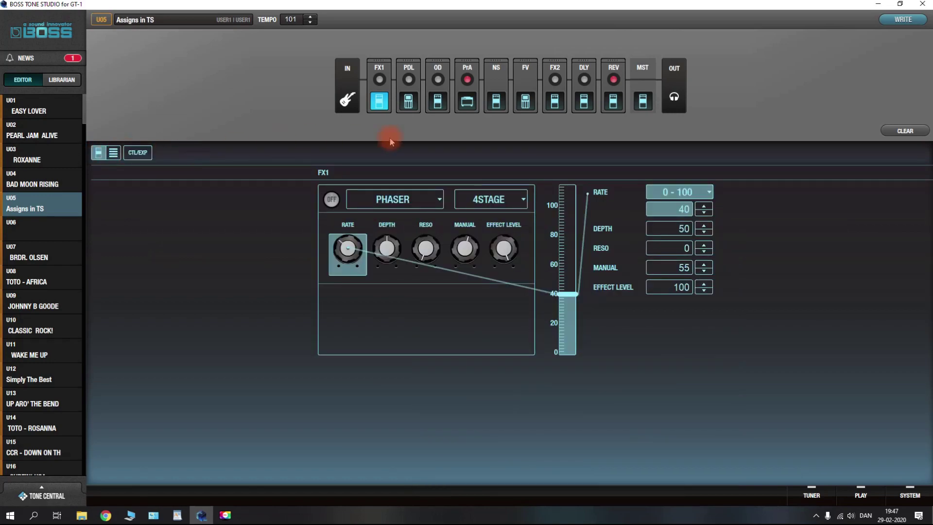
{"action": "left_click", "coordinate": [584, 101]}
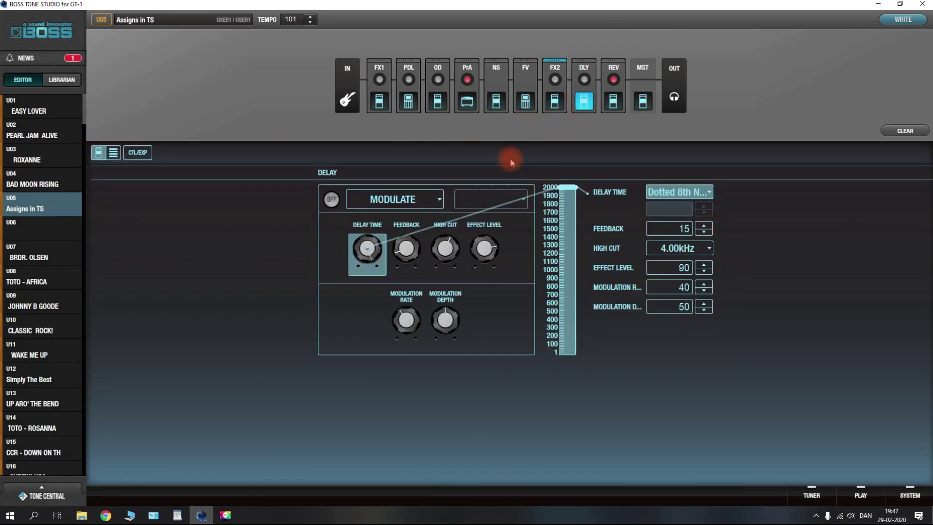
{"action": "left_click", "coordinate": [416, 198]}
{"action": "left_click", "coordinate": [403, 199]}
{"action": "left_click", "coordinate": [139, 153]}
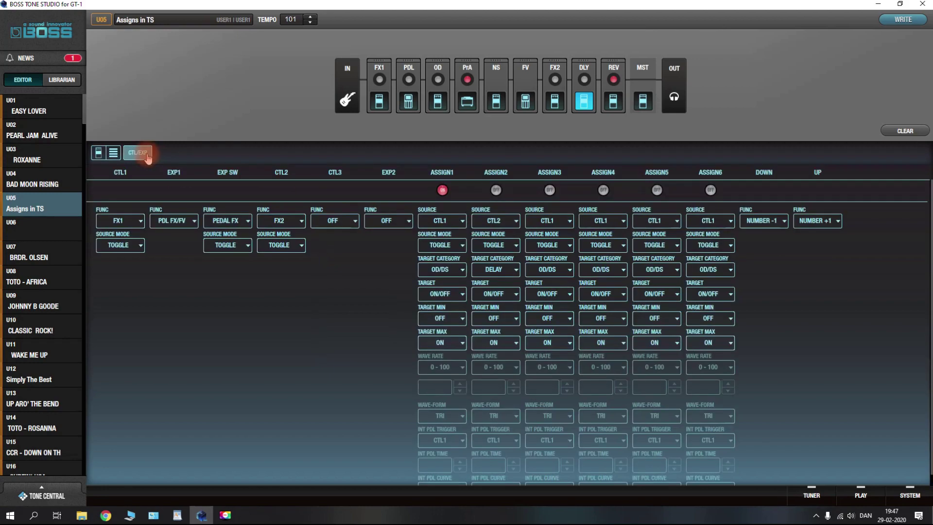
Set ASSIGN2's target to the delay TYPE, minimum MODULATE and maximum TAPE.
{"action": "left_click", "coordinate": [493, 295]}
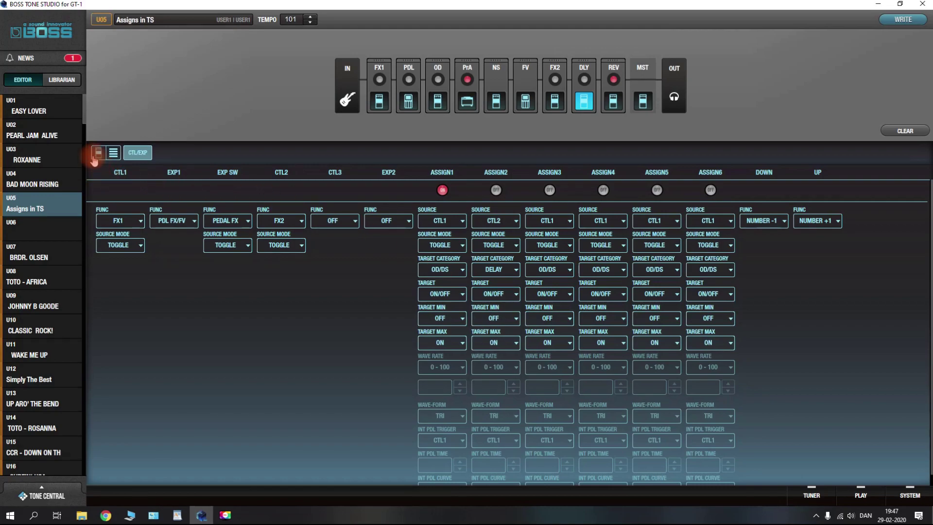
{"action": "left_click", "coordinate": [584, 102]}
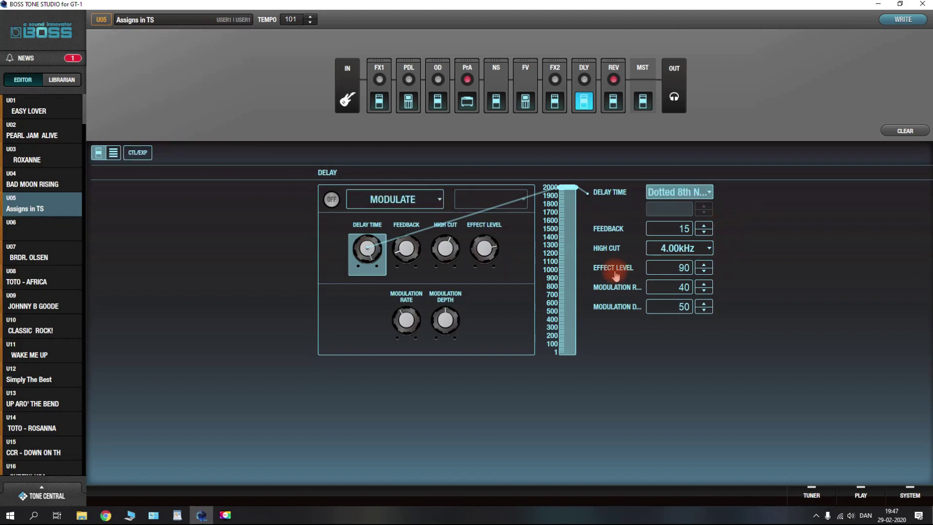
{"action": "left_click", "coordinate": [134, 152]}
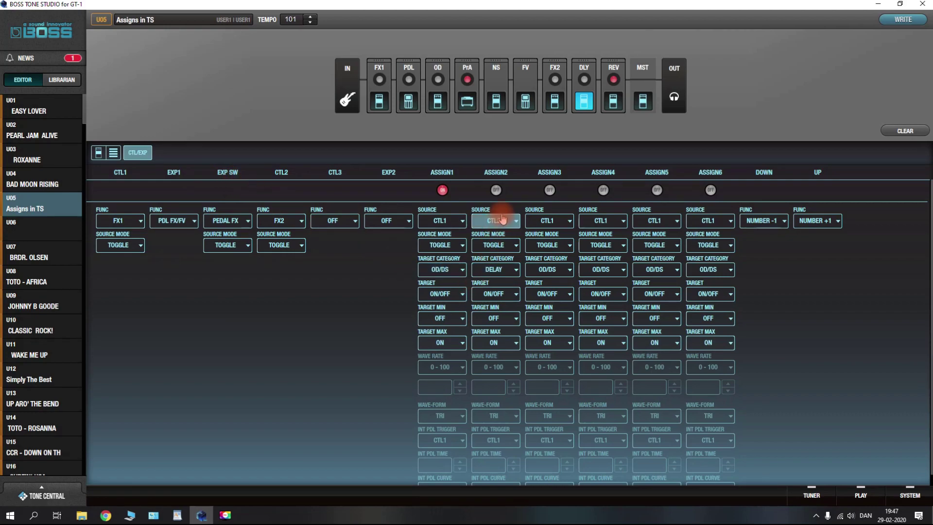
{"action": "left_click", "coordinate": [497, 294]}
{"action": "left_click", "coordinate": [493, 320]}
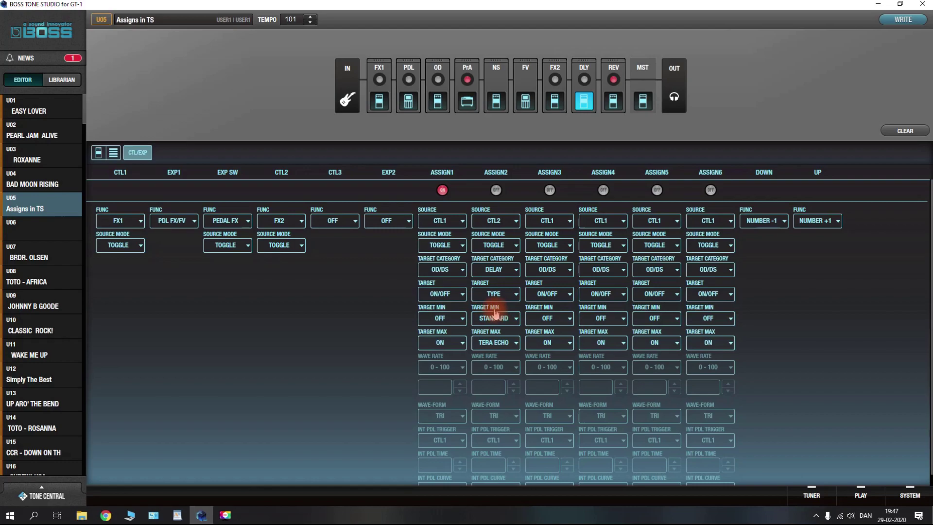
{"action": "left_click", "coordinate": [497, 321]}
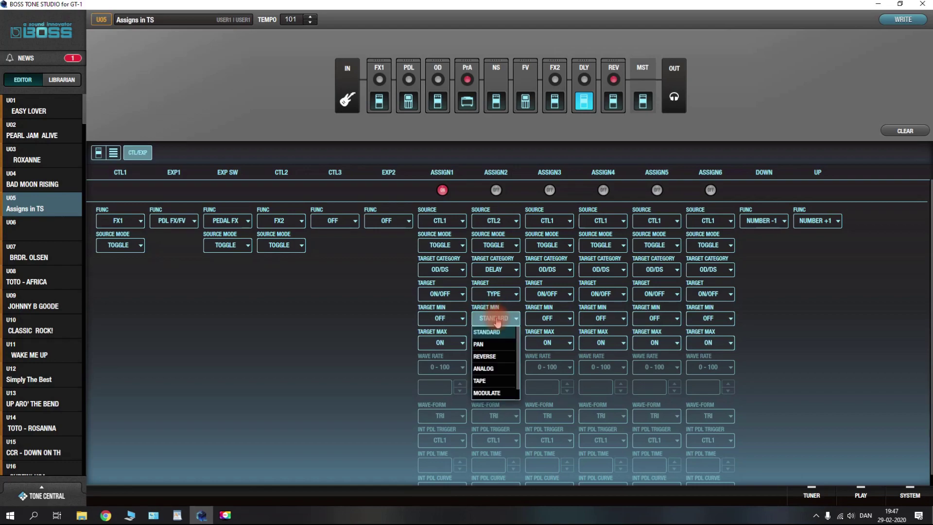
{"action": "left_click", "coordinate": [494, 392]}
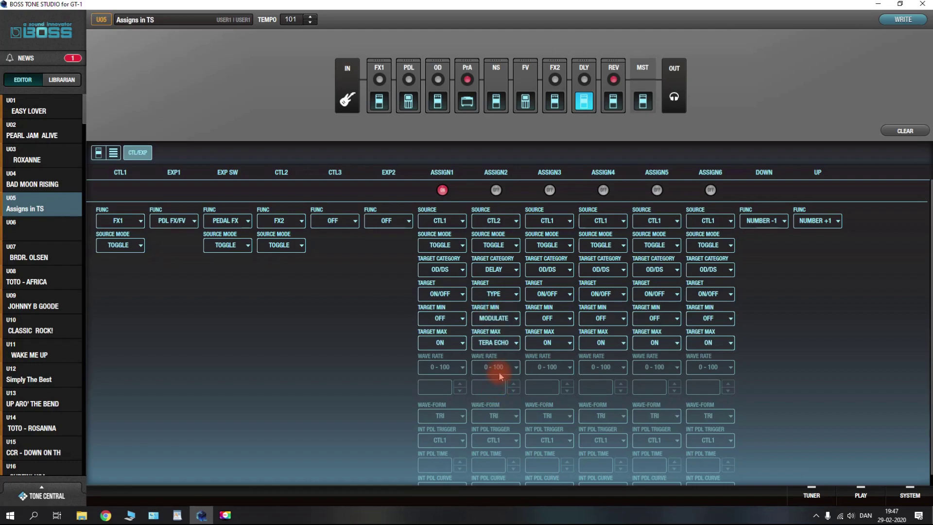
{"action": "left_click", "coordinate": [490, 343]}
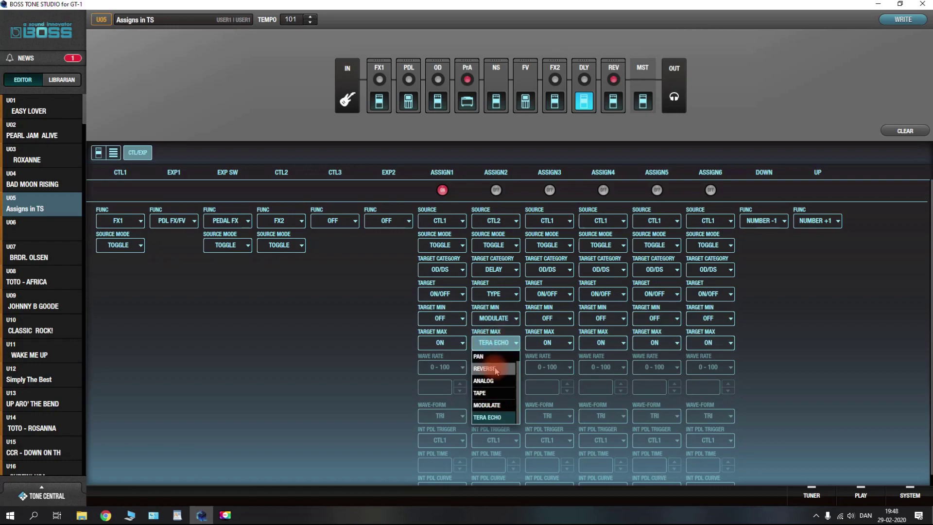
{"action": "left_click", "coordinate": [484, 394]}
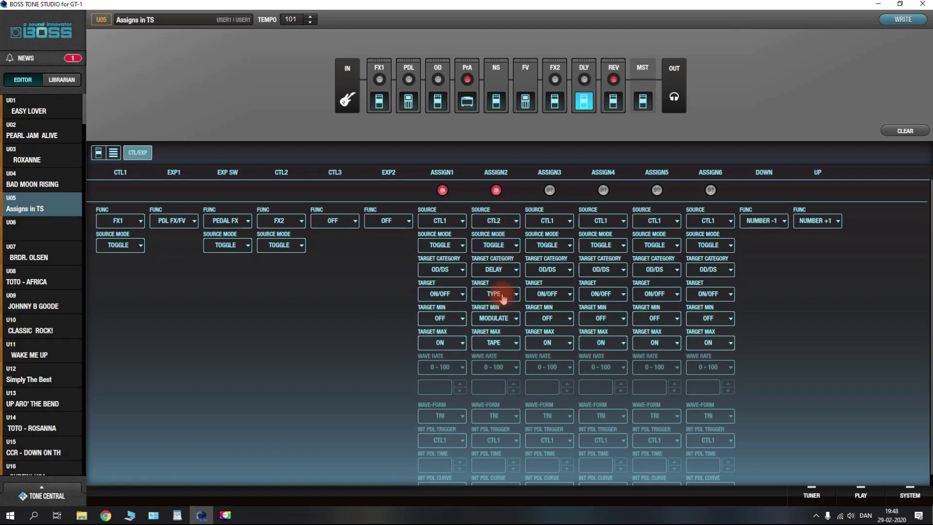
{"action": "left_click", "coordinate": [98, 153]}
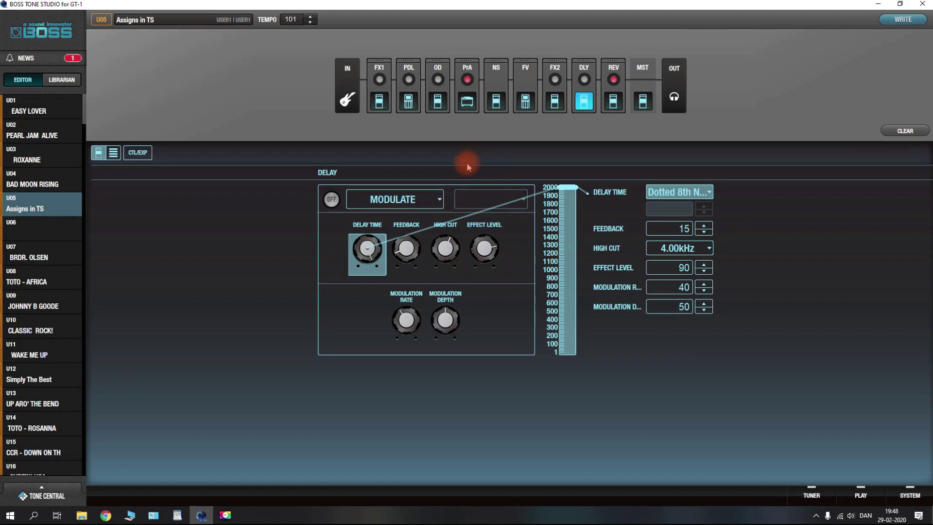
Check CTL1's FX1 function and toggle the OD/DS and FX1 blocks in the chain.
{"action": "left_click", "coordinate": [138, 152]}
{"action": "left_click", "coordinate": [116, 225]}
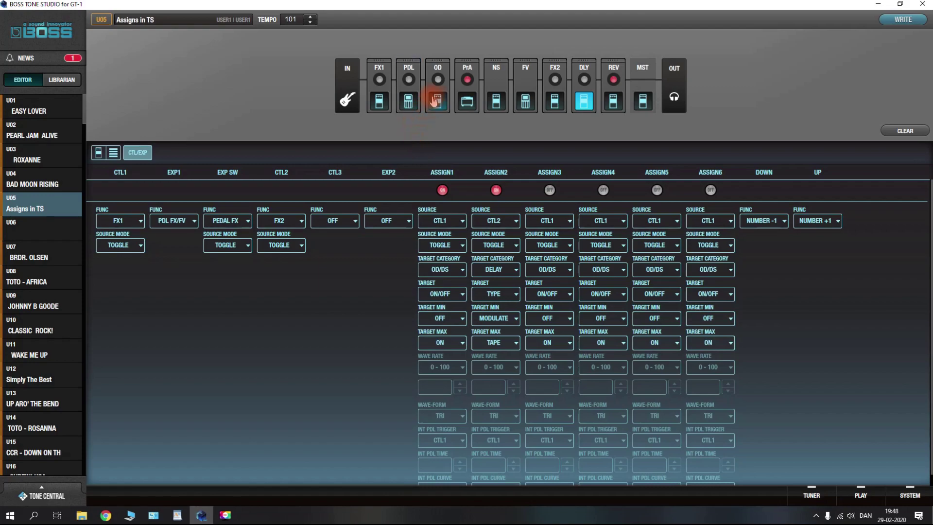
{"action": "left_click", "coordinate": [438, 80]}
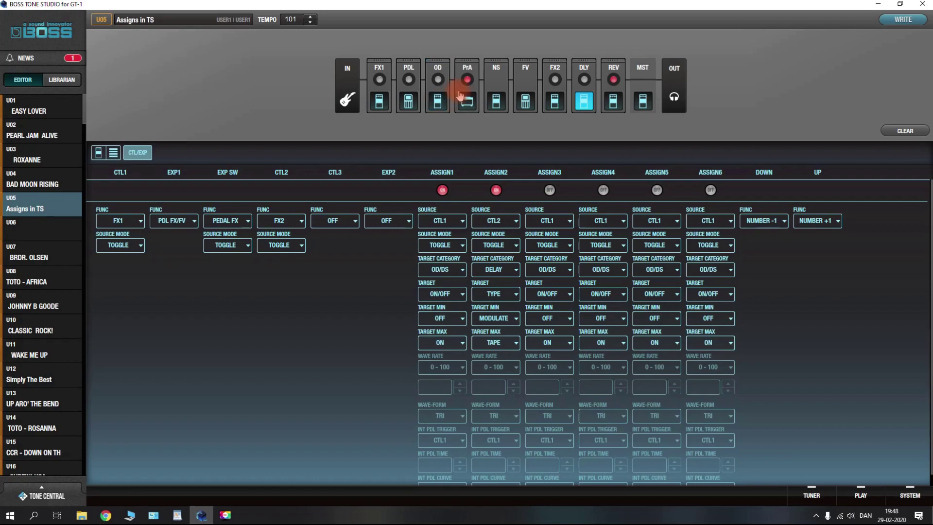
{"action": "left_click", "coordinate": [437, 80]}
{"action": "left_click", "coordinate": [380, 79]}
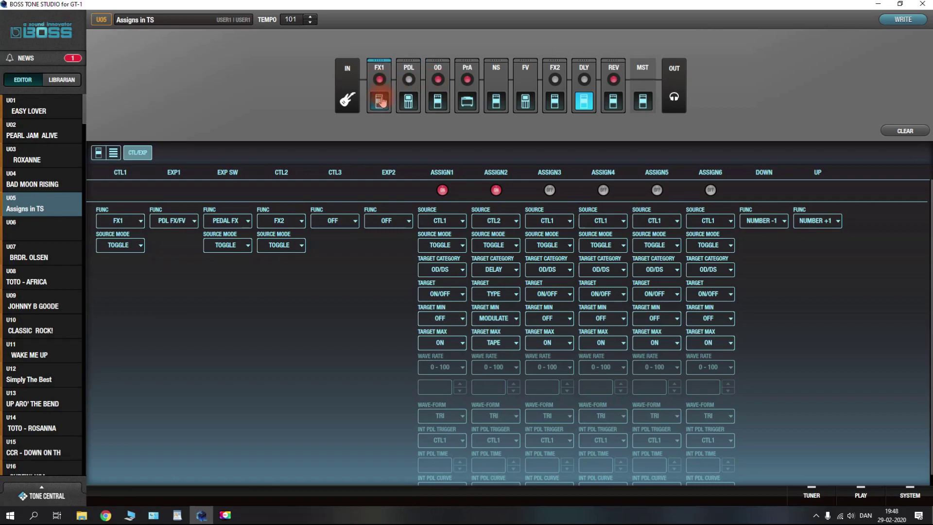
Open the OD/DS editor, keep its type on TREBLE BOOST, then return to CTL/EXP.
{"action": "left_click", "coordinate": [98, 152]}
{"action": "left_click", "coordinate": [379, 101]}
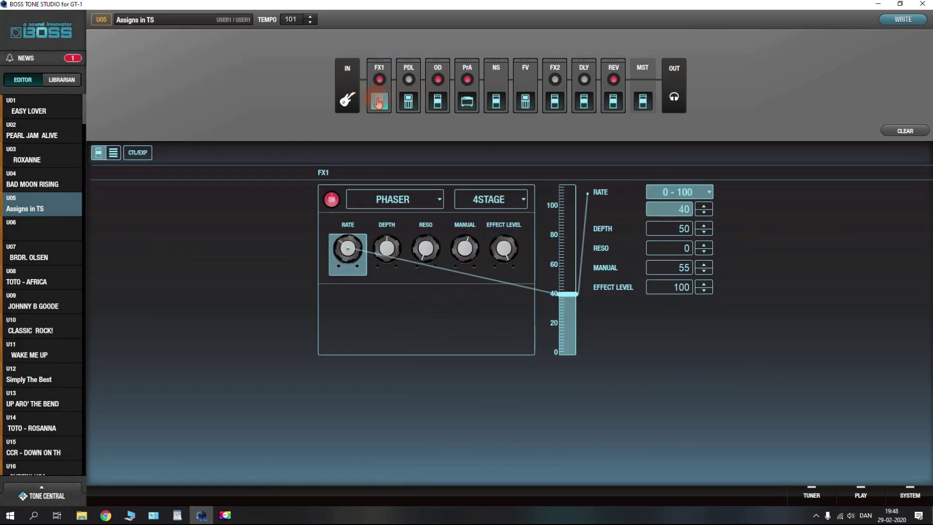
{"action": "left_click", "coordinate": [438, 101]}
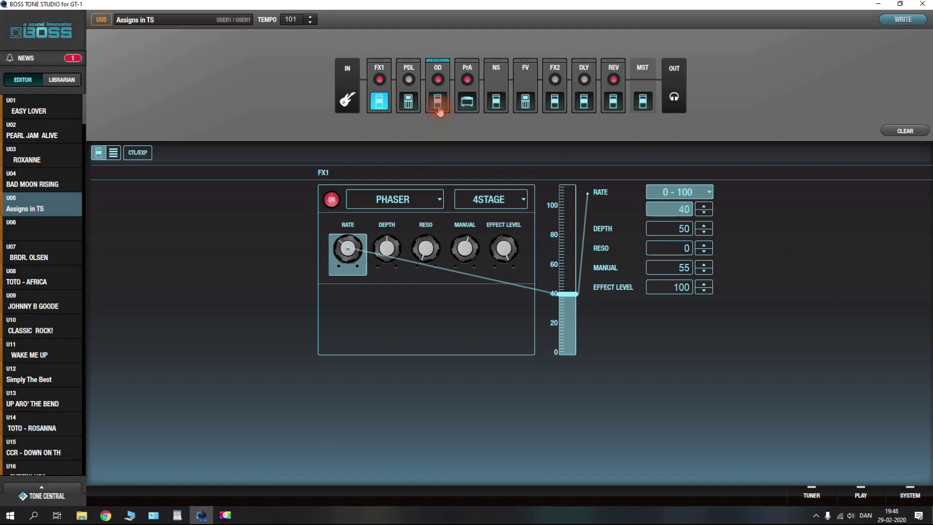
{"action": "left_click", "coordinate": [399, 208]}
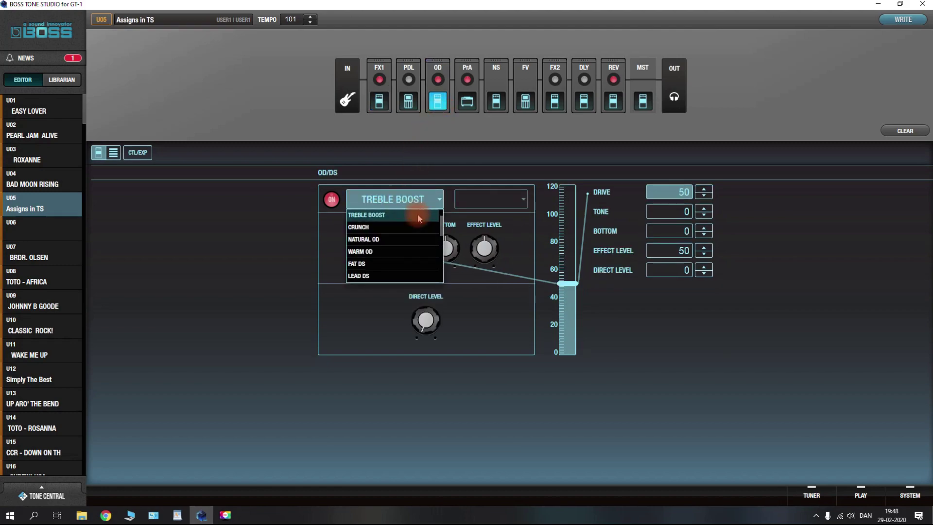
{"action": "scroll", "coordinate": [443, 231], "scroll_direction": "down", "scroll_amount": 3}
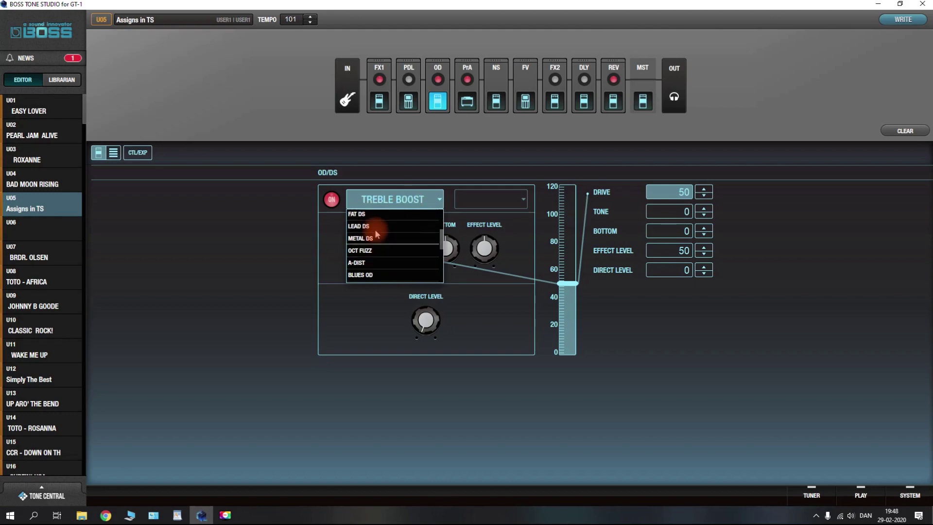
{"action": "left_click", "coordinate": [381, 197]}
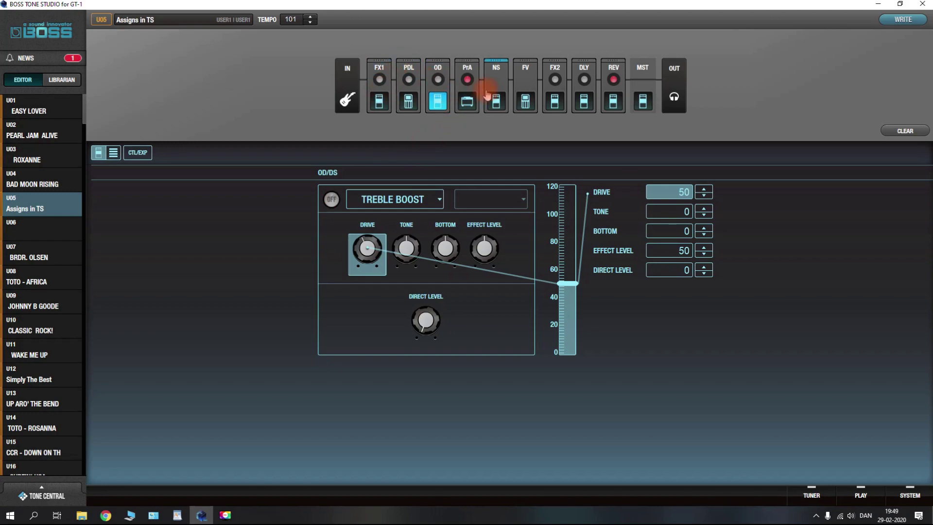
{"action": "left_click", "coordinate": [143, 154]}
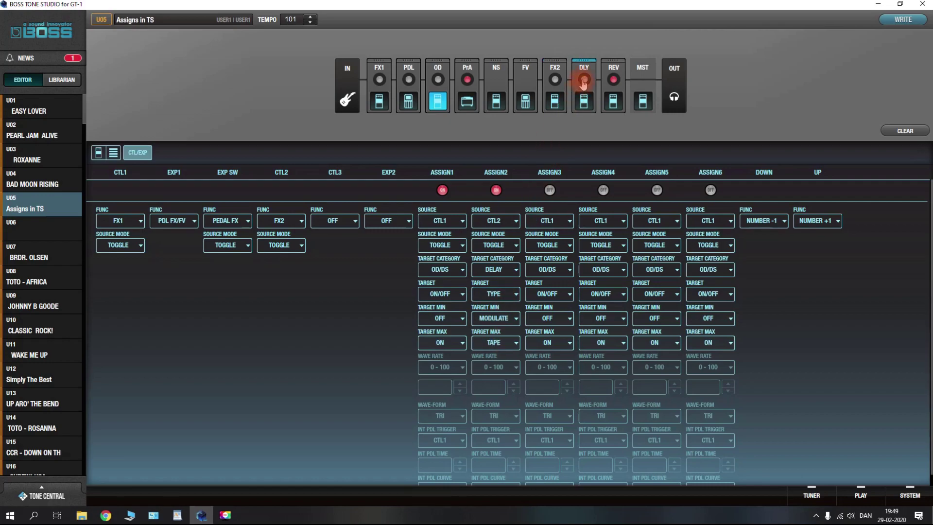
Give ASSIGN3 a CTL2 source with DELAY as target category, then show the OD/DS editor.
{"action": "left_click", "coordinate": [584, 113]}
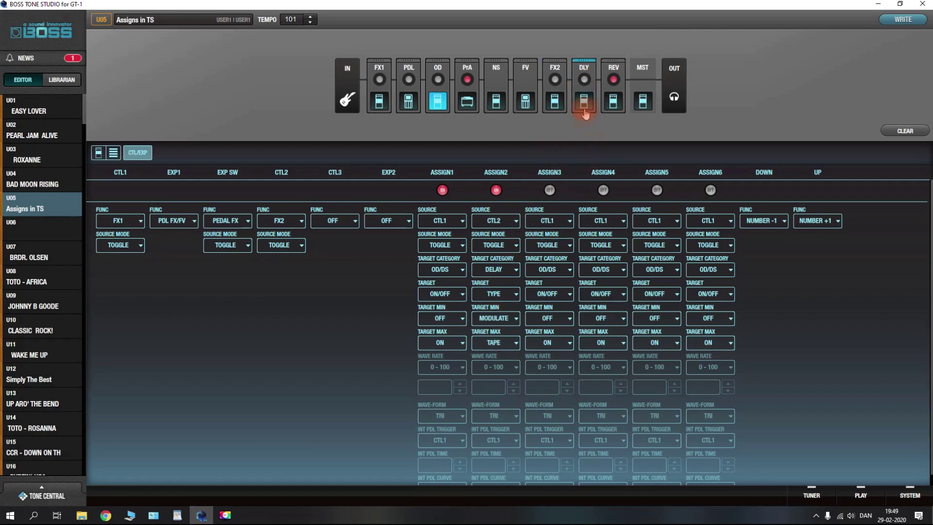
{"action": "left_click", "coordinate": [578, 66]}
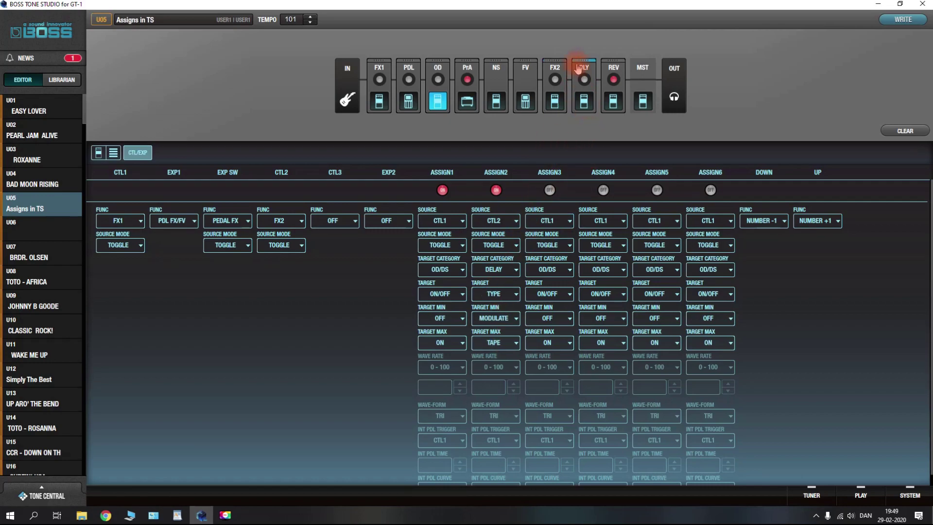
{"action": "left_click", "coordinate": [548, 221]}
{"action": "left_click", "coordinate": [550, 258]}
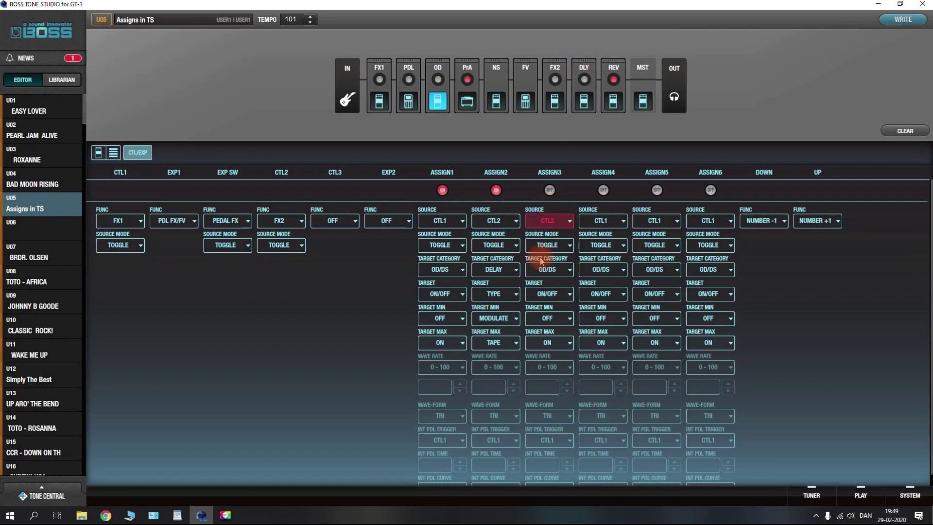
{"action": "left_click", "coordinate": [549, 268]}
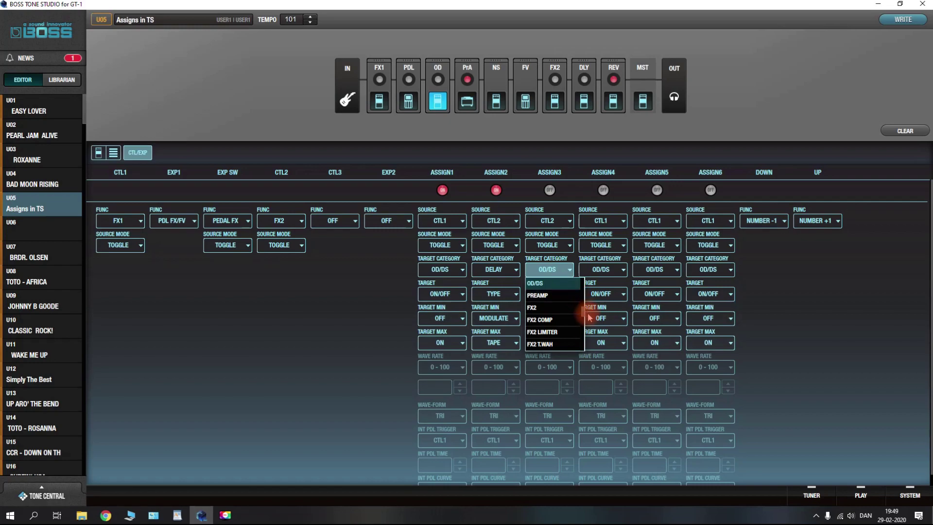
{"action": "left_click_drag", "start_coordinate": [583, 313], "coordinate": [588, 340]}
{"action": "left_click", "coordinate": [544, 332]}
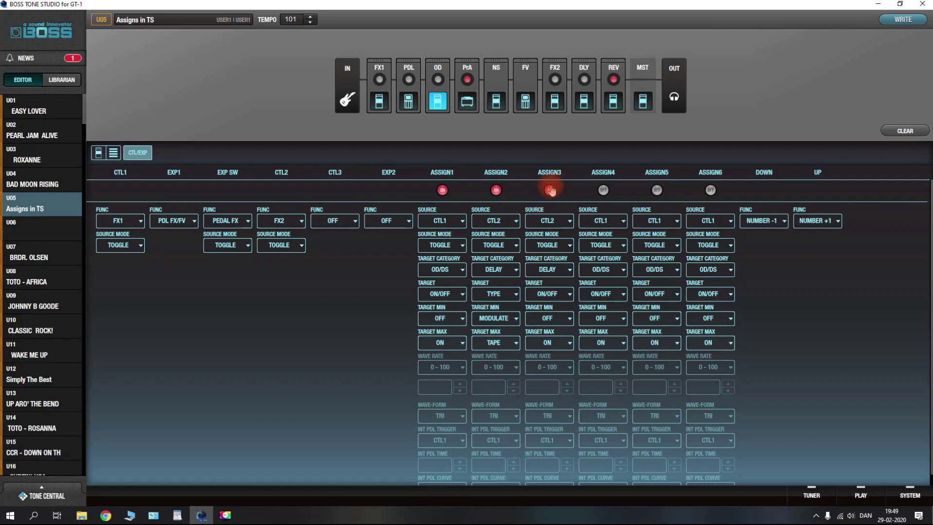
{"action": "left_click", "coordinate": [98, 152]}
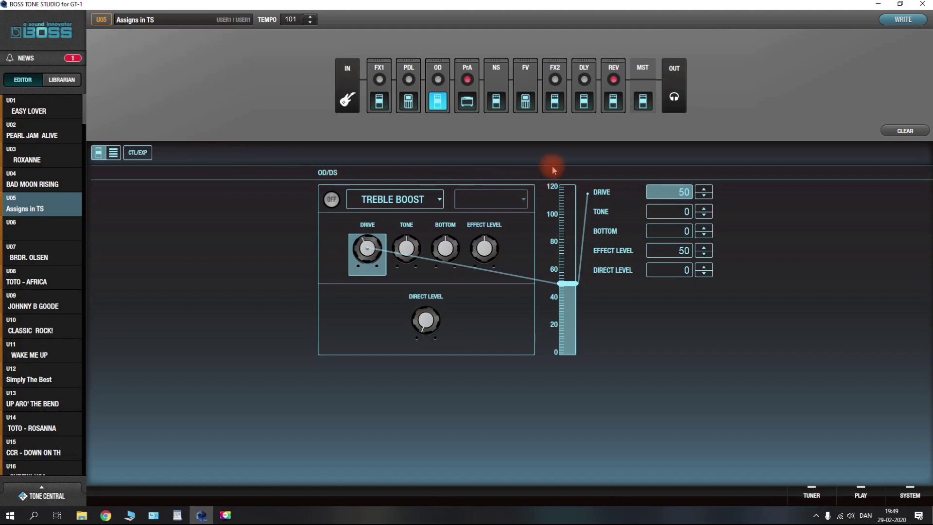
Toggle the delay and confirm its type flips from TAPE to MODULATE, then revisit CTL/EXP.
{"action": "left_click", "coordinate": [554, 79]}
{"action": "left_click", "coordinate": [583, 80]}
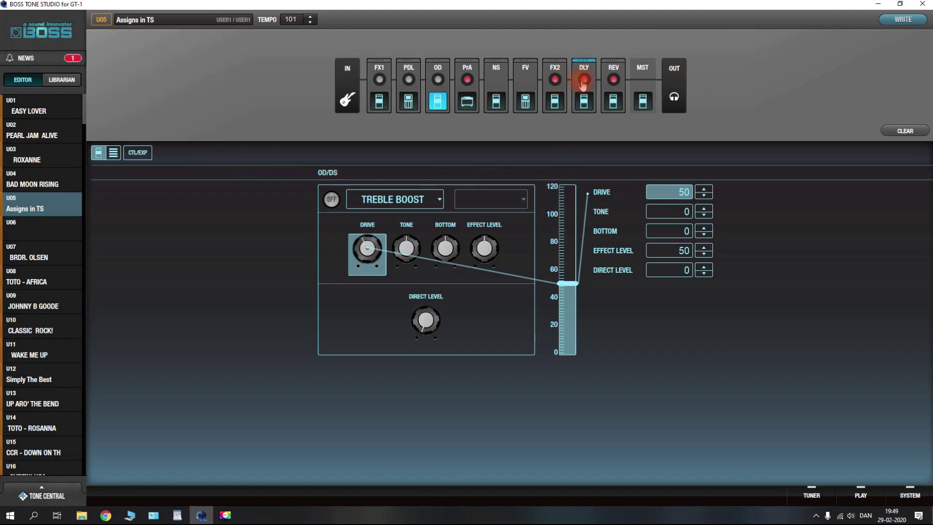
{"action": "left_click", "coordinate": [584, 101]}
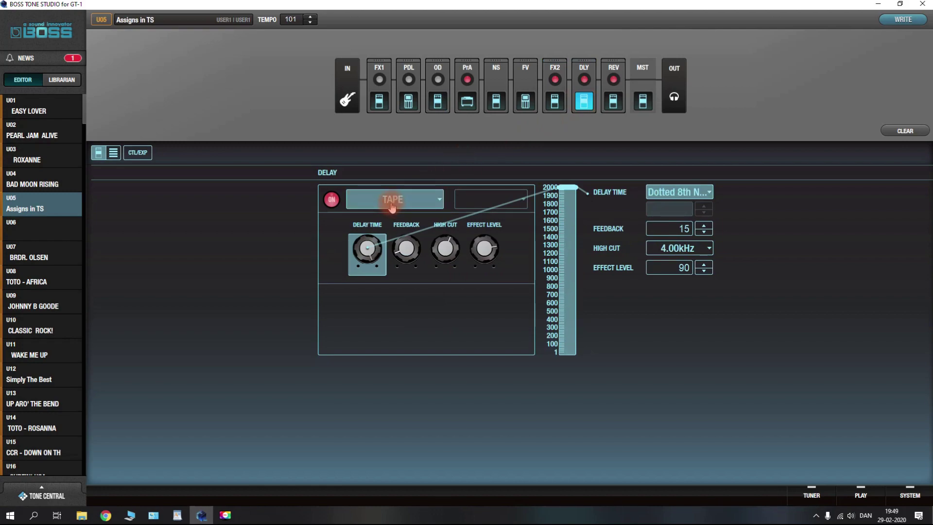
{"action": "scroll", "coordinate": [392, 207], "scroll_direction": "down", "scroll_amount": 2}
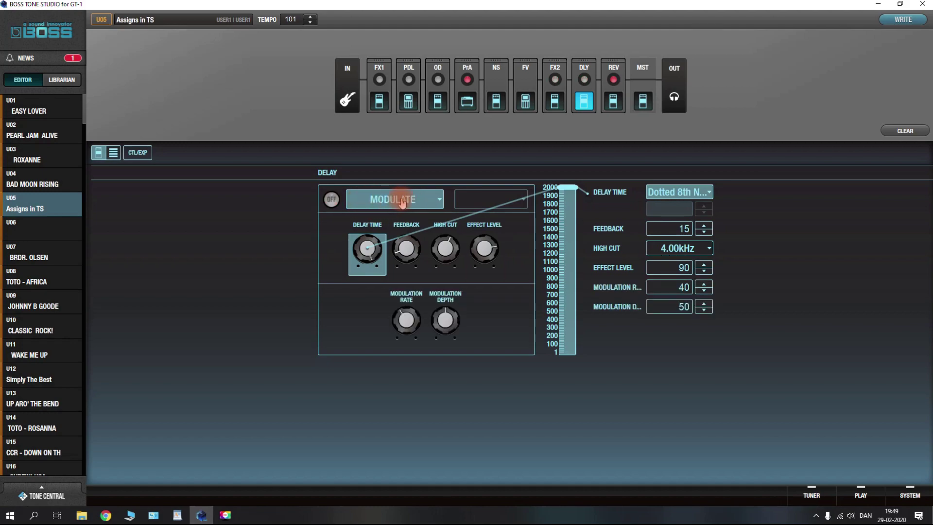
{"action": "left_click", "coordinate": [138, 152]}
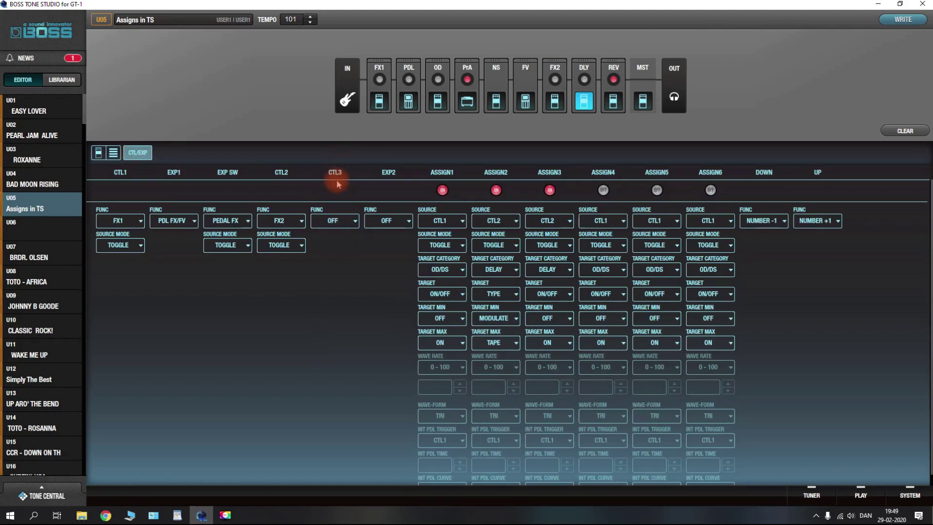
Give CTL3 the OD SOLO function in toggle mode with solo level 50.
{"action": "left_click", "coordinate": [332, 221]}
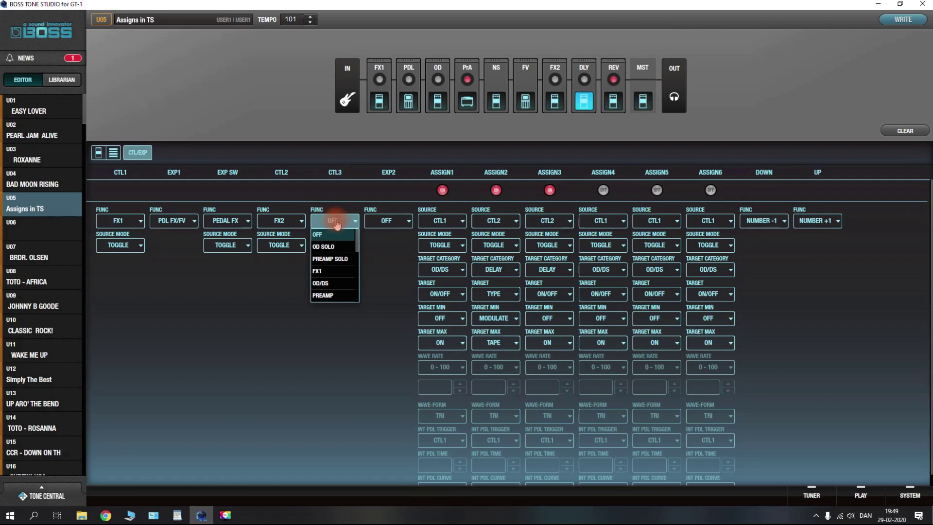
{"action": "left_click", "coordinate": [337, 176]}
{"action": "left_click", "coordinate": [332, 222]}
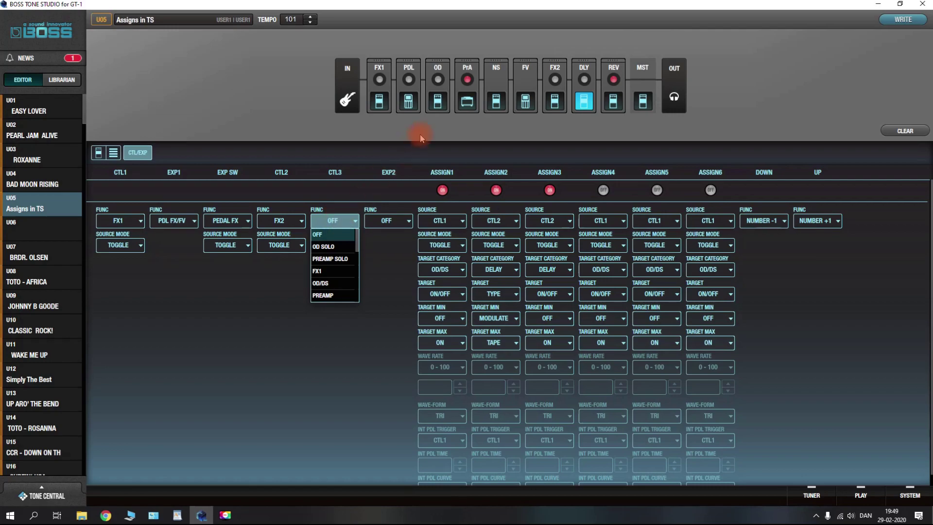
{"action": "left_click", "coordinate": [438, 80]}
{"action": "left_click", "coordinate": [328, 247]}
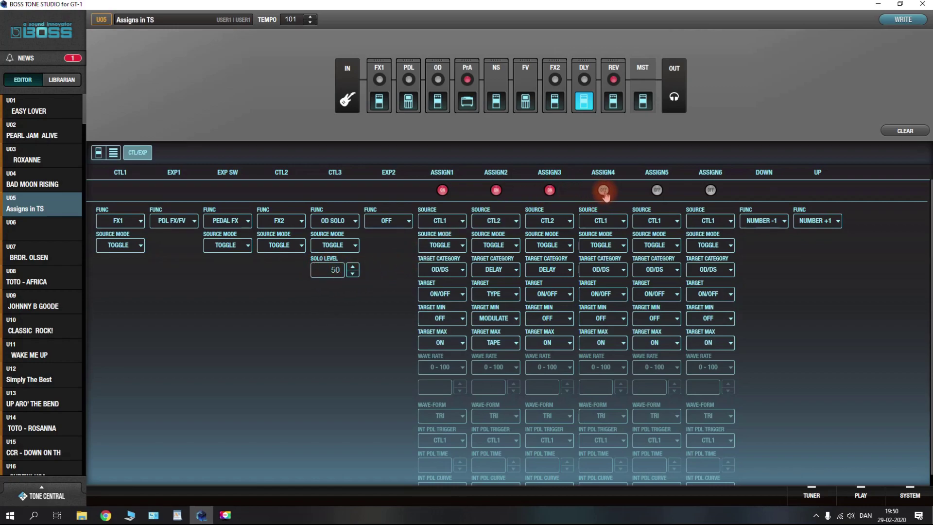
Set Assign 4 to source CTL3, target OD/DS TYPE, min TREBLE BOOST, max T-SCREAM.
{"action": "left_click", "coordinate": [603, 221]}
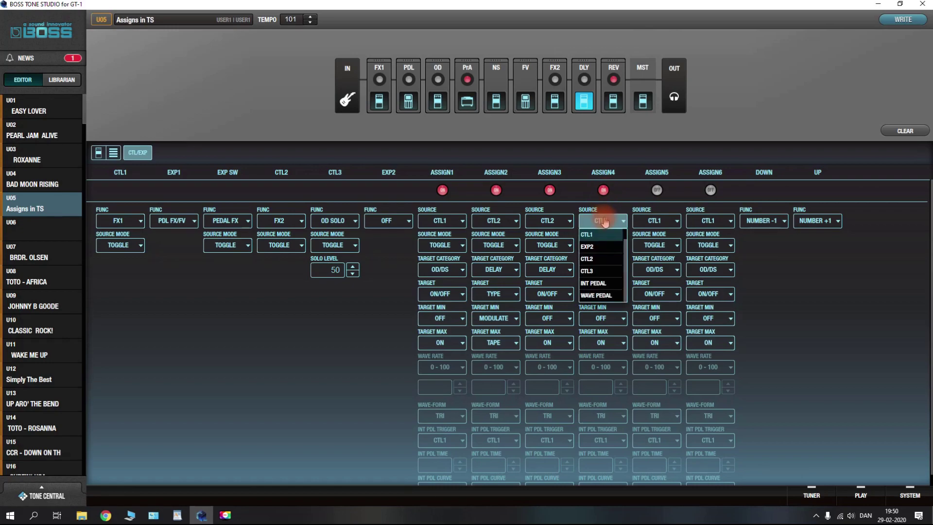
{"action": "left_click", "coordinate": [595, 272]}
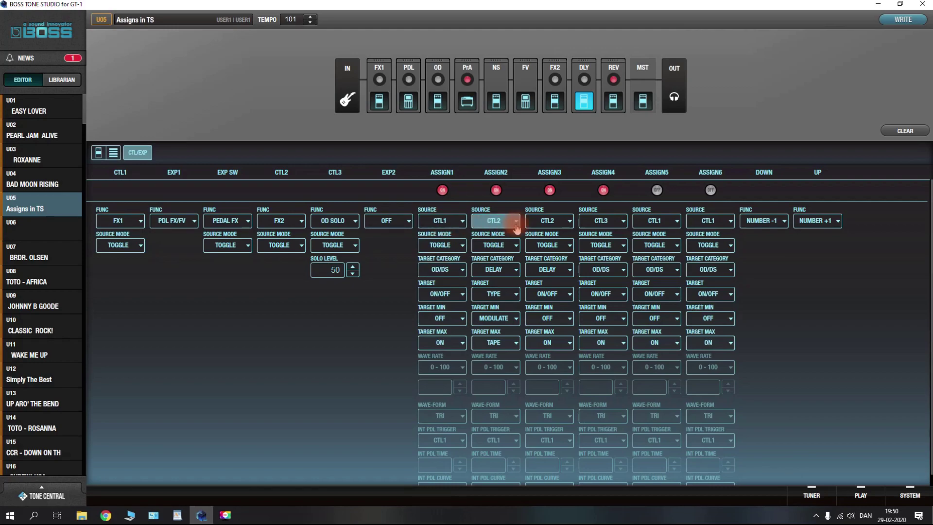
{"action": "left_click", "coordinate": [602, 295]}
{"action": "left_click", "coordinate": [607, 319]}
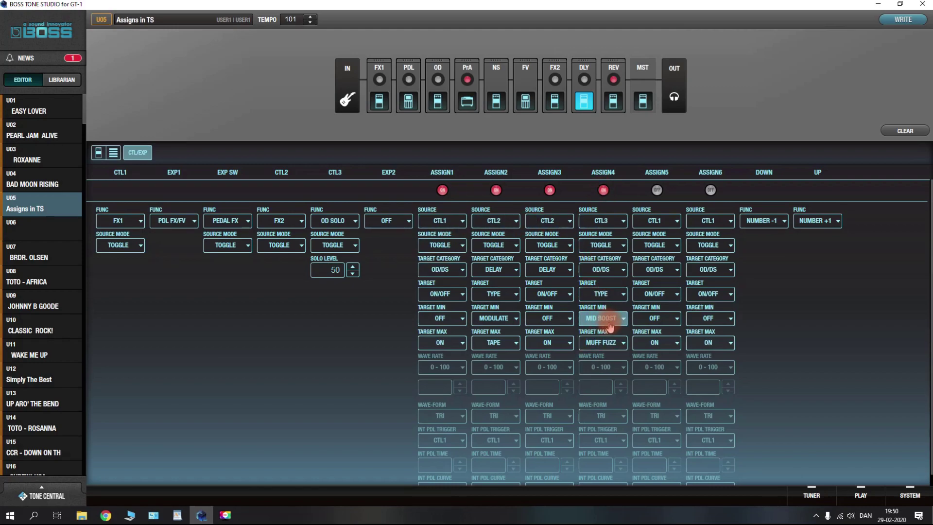
{"action": "left_click", "coordinate": [609, 321]}
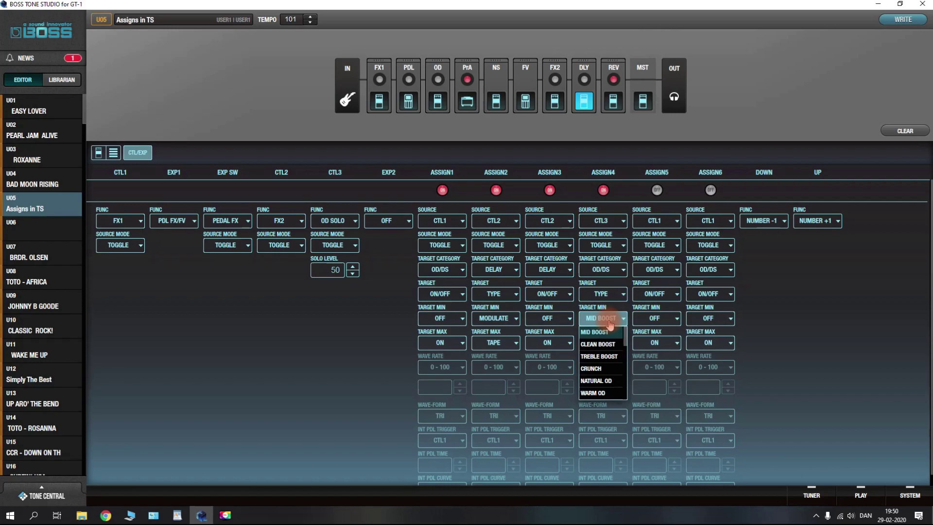
{"action": "left_click", "coordinate": [600, 357]}
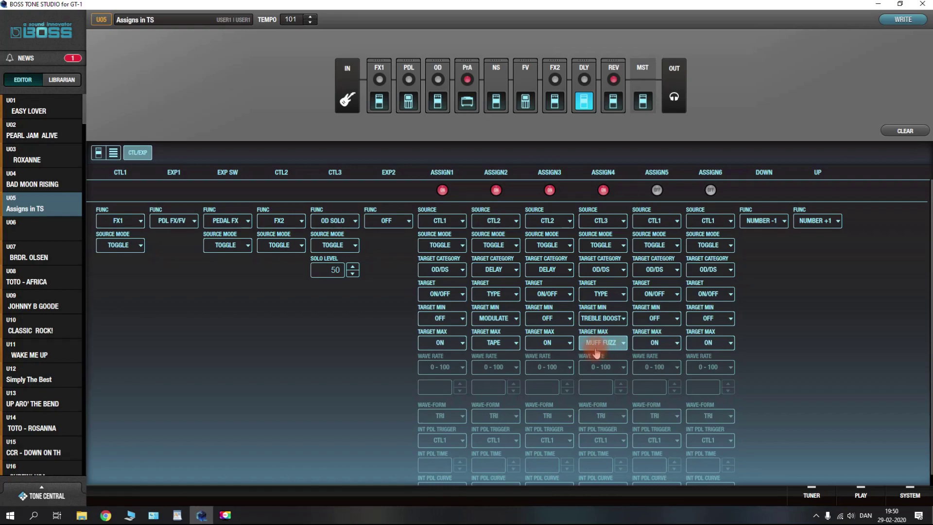
{"action": "left_click", "coordinate": [597, 345]}
{"action": "scroll", "coordinate": [621, 404], "scroll_direction": "up", "scroll_amount": 5}
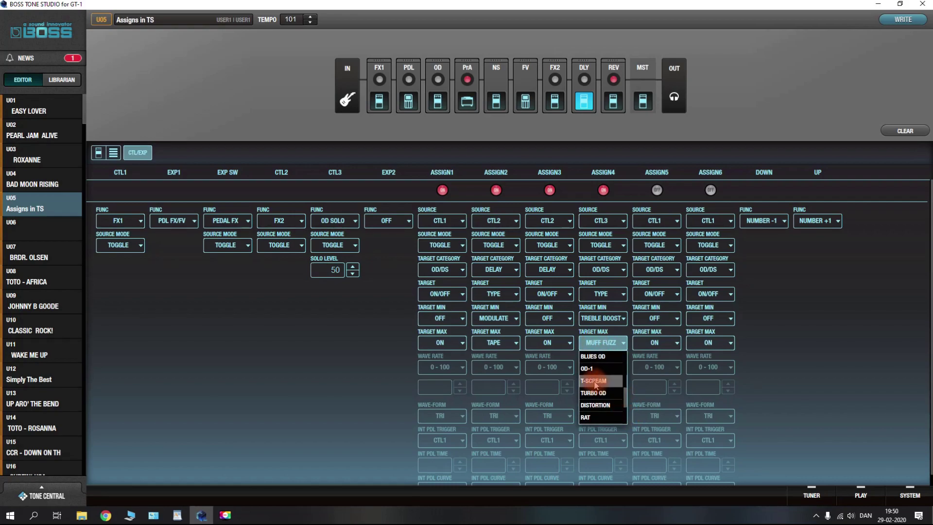
{"action": "left_click", "coordinate": [595, 382]}
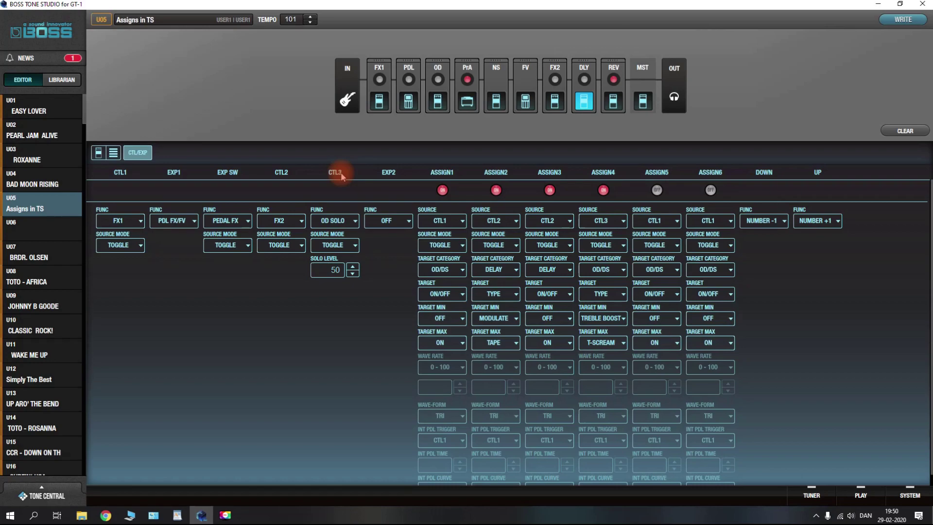
Turn FX1 on and scroll the OD/DS type from T-SCREAM back to TREBLE BOOST.
{"action": "left_click", "coordinate": [387, 96]}
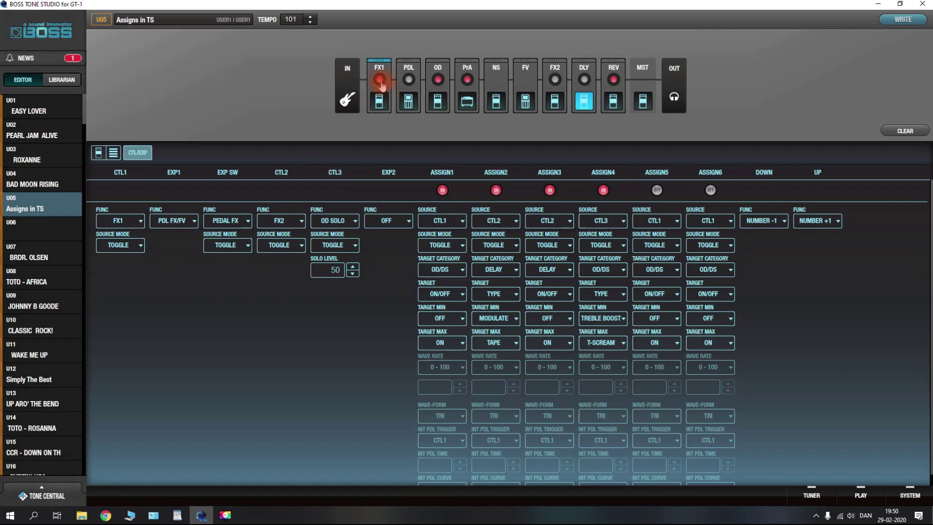
{"action": "left_click", "coordinate": [106, 153]}
{"action": "left_click", "coordinate": [437, 102]}
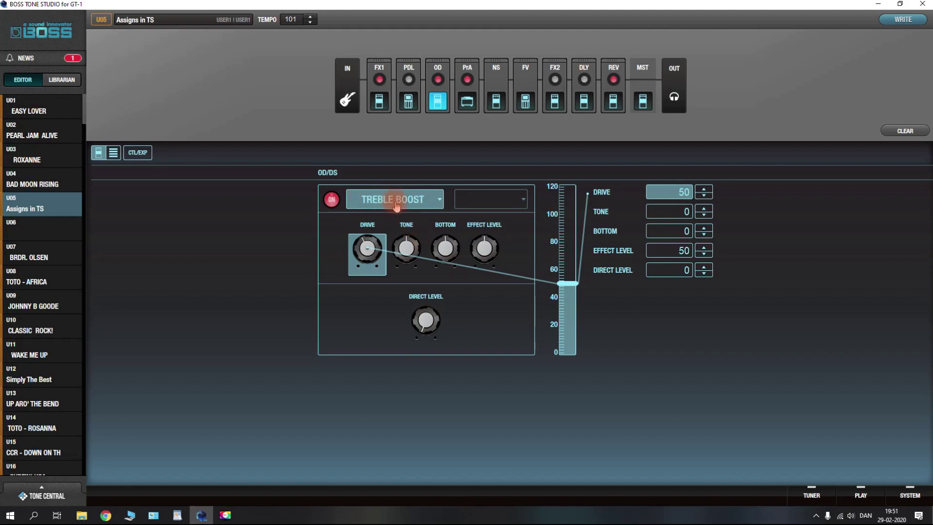
{"action": "scroll", "coordinate": [396, 206], "scroll_direction": "down", "scroll_amount": 2}
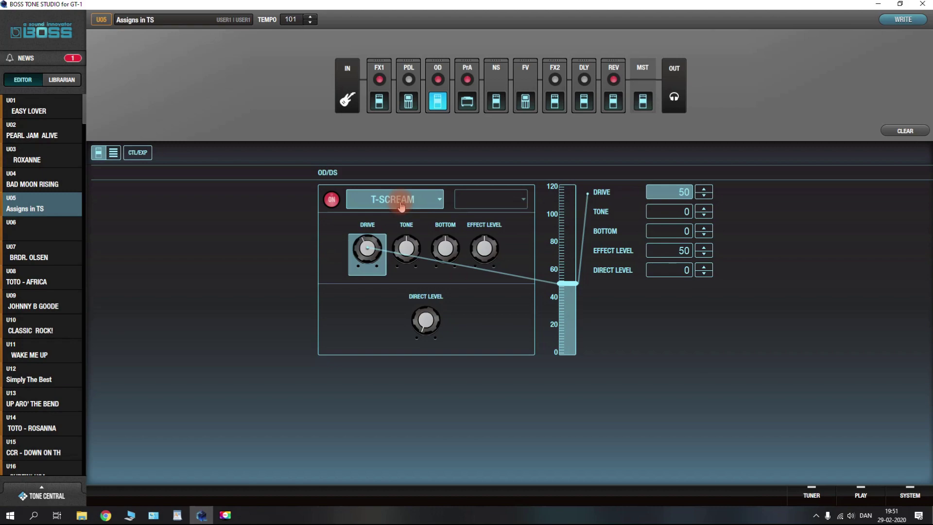
{"action": "scroll", "coordinate": [400, 206], "scroll_direction": "up", "scroll_amount": 2}
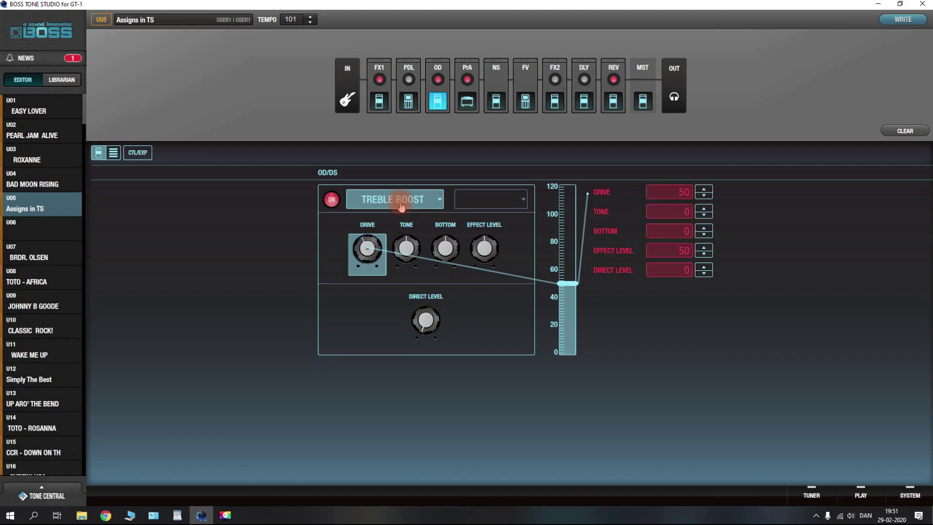
Show the CTL/EXP page with Assigns 1–4 on and Assigns 5–6 off.
{"action": "left_click", "coordinate": [137, 153]}
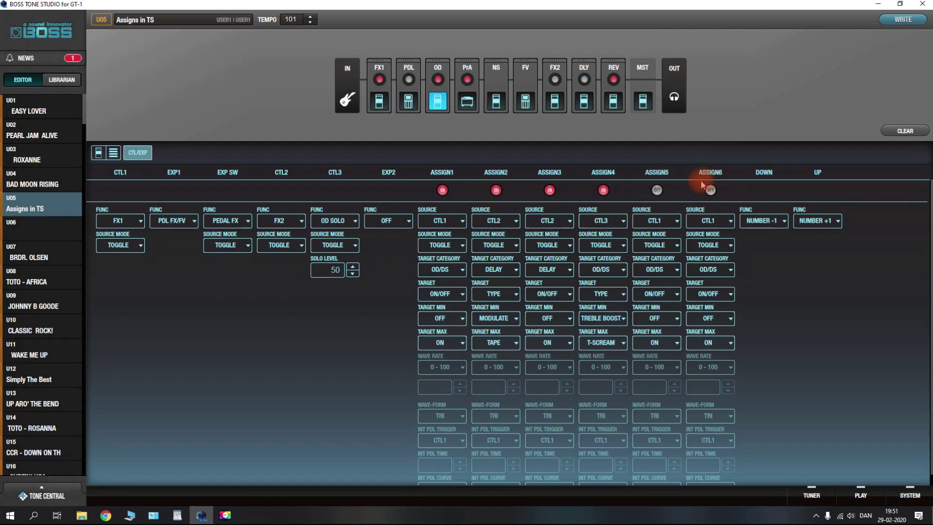
Give Assign5 source CTL2, target category PREAMP and target TYPE.
{"action": "left_click", "coordinate": [655, 222]}
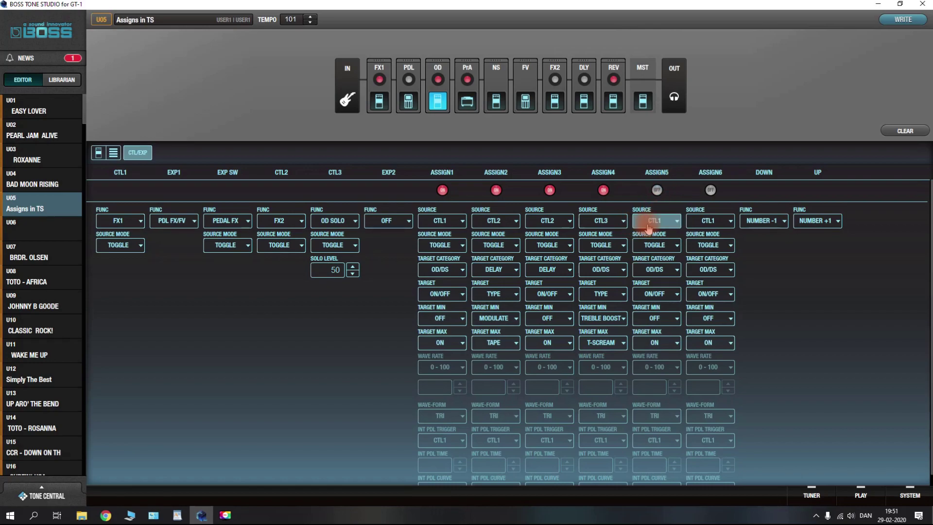
{"action": "left_click", "coordinate": [656, 252]}
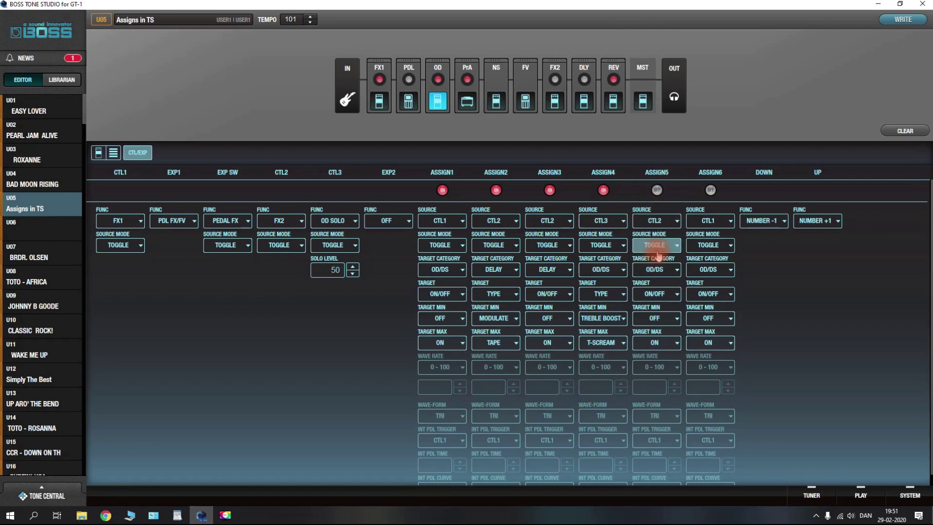
{"action": "left_click", "coordinate": [662, 271]}
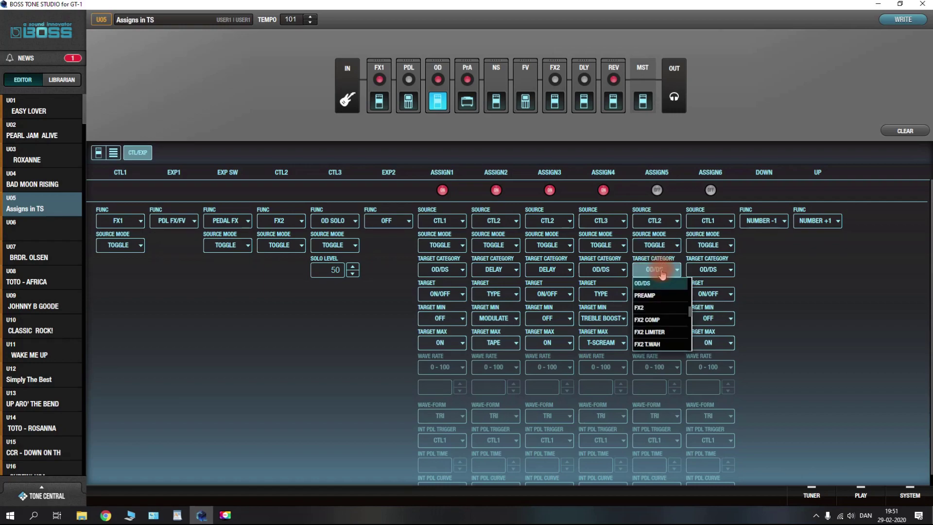
{"action": "left_click", "coordinate": [656, 295]}
{"action": "left_click", "coordinate": [661, 298]}
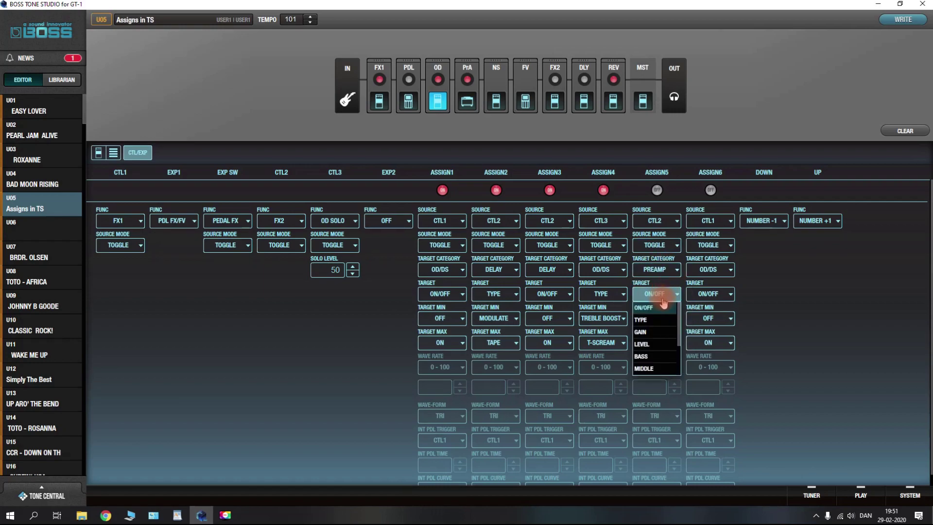
{"action": "left_click", "coordinate": [642, 320]}
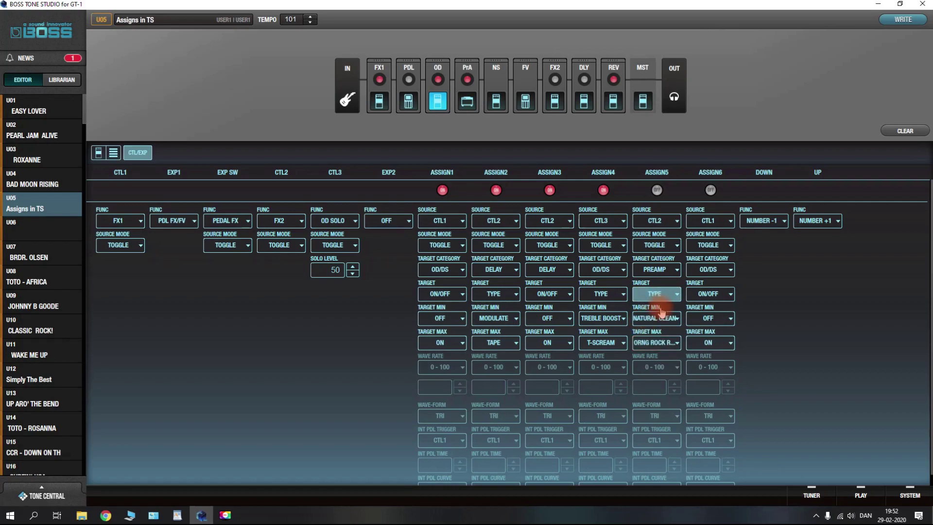
Set Assign5's min to CLEAN TWIN and max to 5150 DRIVE, and switch it on.
{"action": "left_click", "coordinate": [661, 319]}
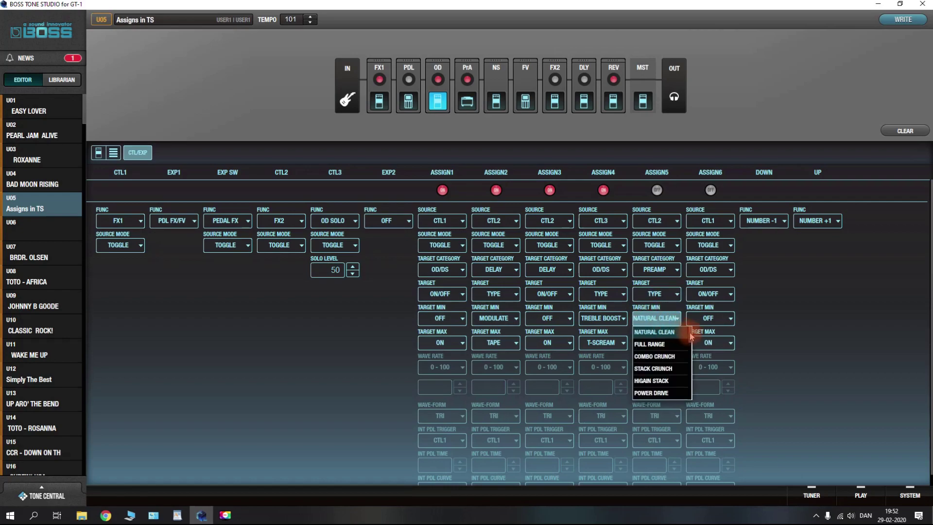
{"action": "left_click_drag", "start_coordinate": [690, 337], "coordinate": [690, 351]}
{"action": "left_click", "coordinate": [660, 369]}
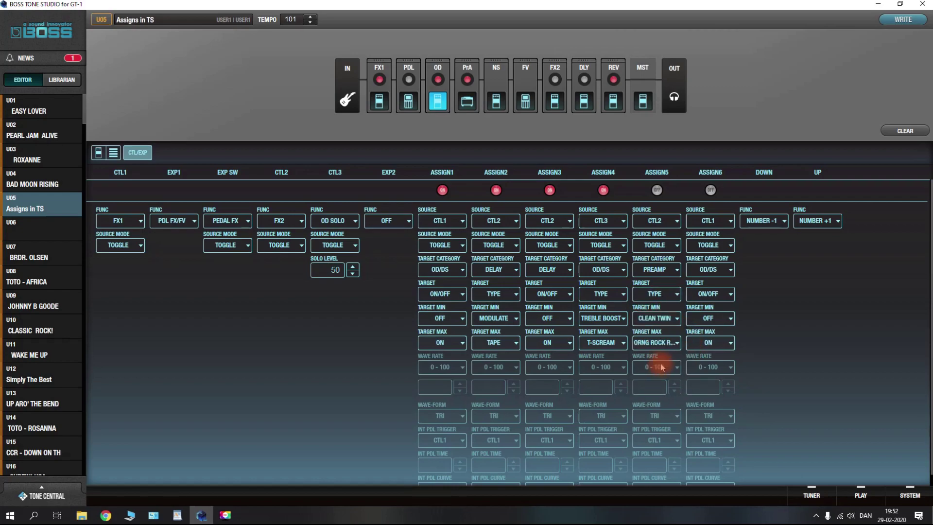
{"action": "left_click", "coordinate": [652, 341]}
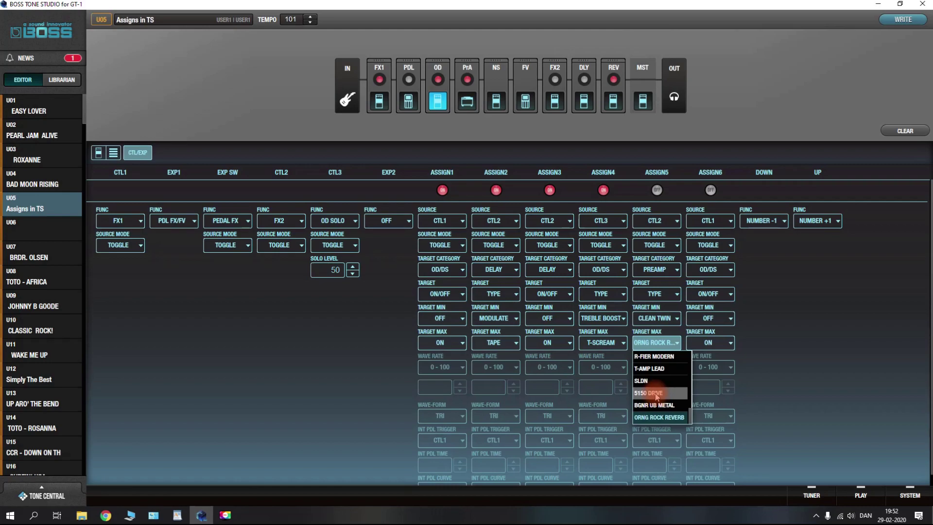
{"action": "left_click", "coordinate": [655, 396]}
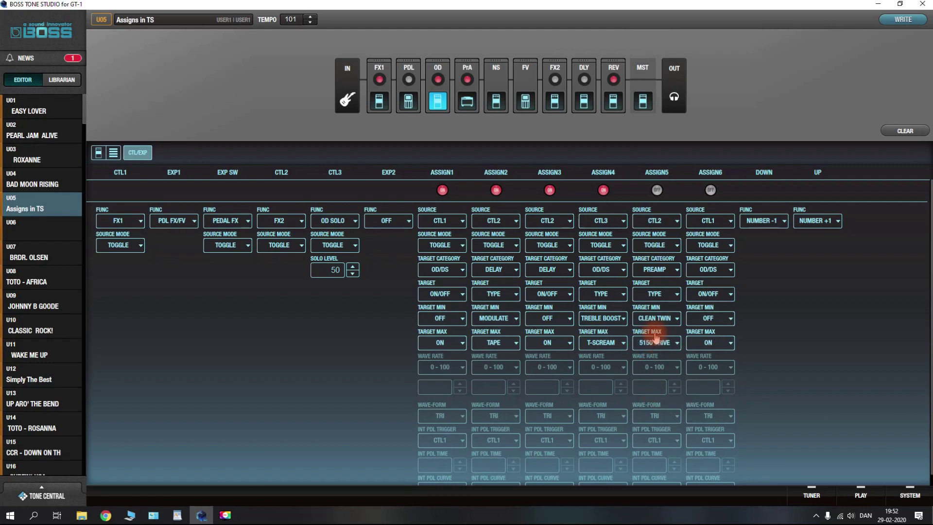
{"action": "left_click", "coordinate": [657, 190]}
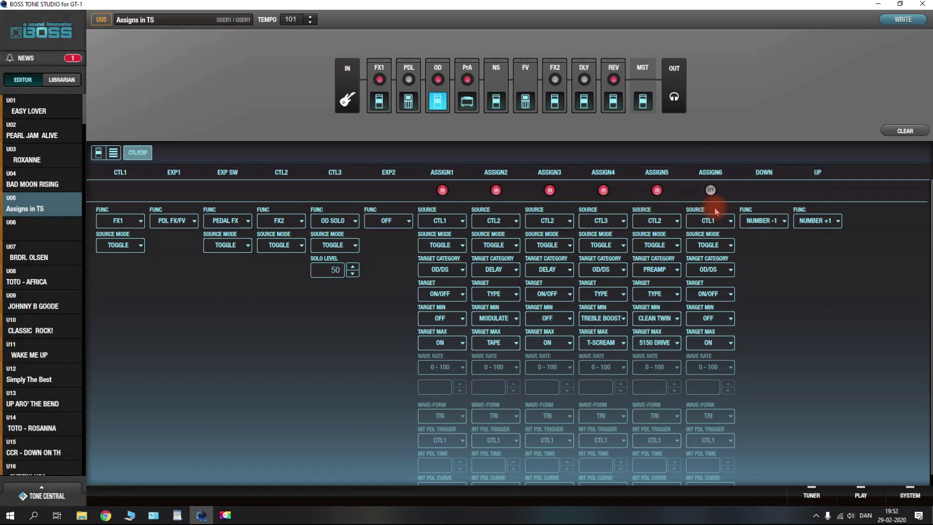
Turn Assign6 on with source CTL2 and target category PREAMP.
{"action": "left_click", "coordinate": [713, 225]}
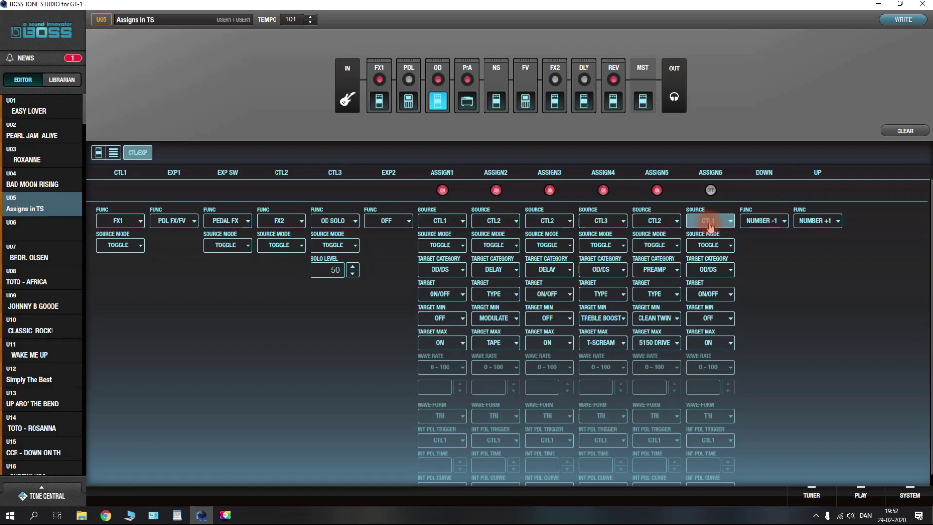
{"action": "left_click", "coordinate": [651, 341]}
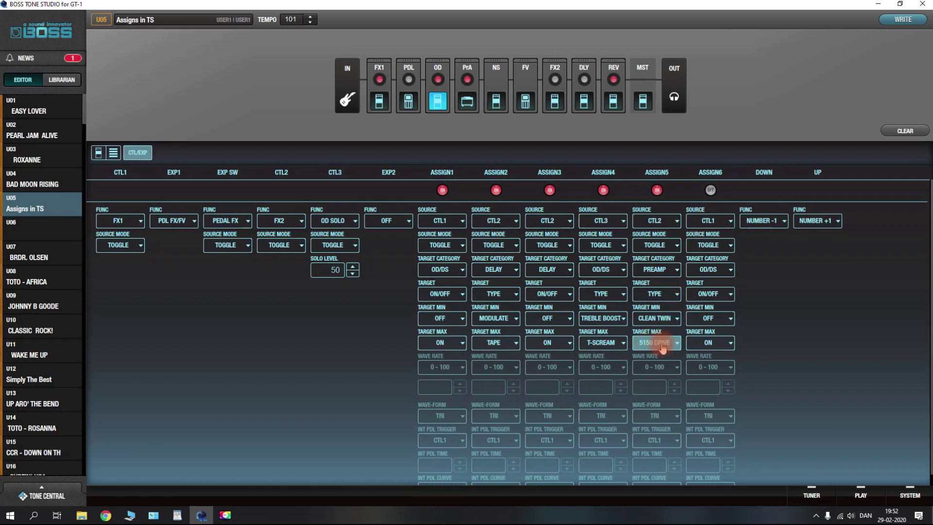
{"action": "left_click", "coordinate": [710, 190]}
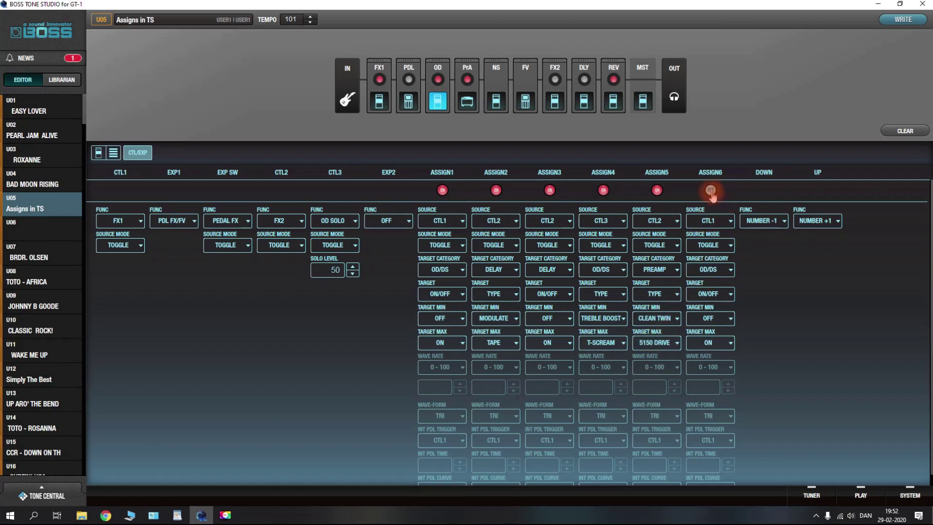
{"action": "left_click", "coordinate": [708, 222]}
{"action": "left_click", "coordinate": [704, 259]}
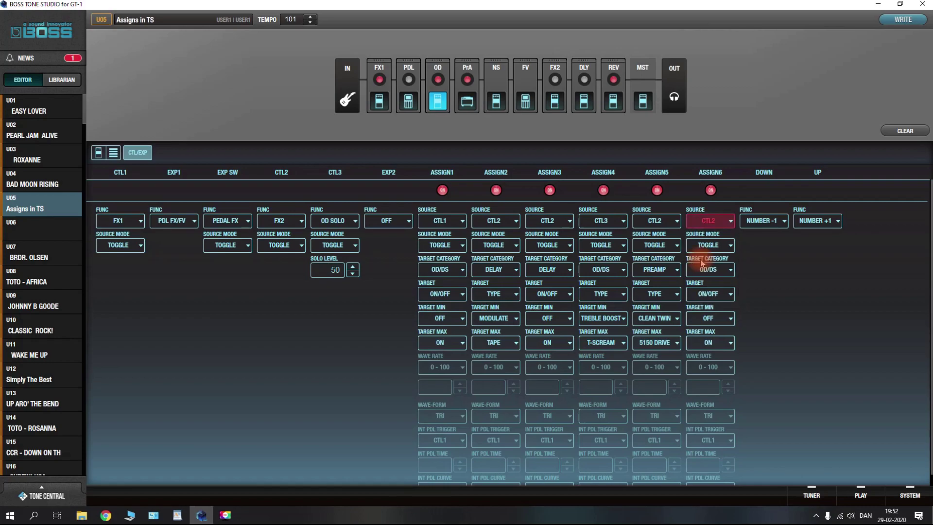
{"action": "left_click", "coordinate": [721, 268]}
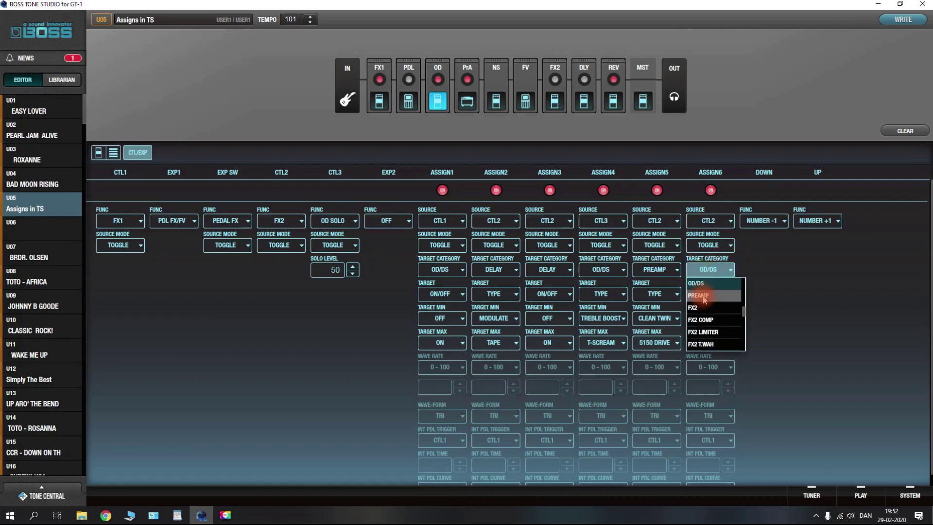
{"action": "left_click", "coordinate": [704, 299]}
Make Assign6 target preamp GAIN with its maximum raised to 100.
{"action": "left_click", "coordinate": [713, 293]}
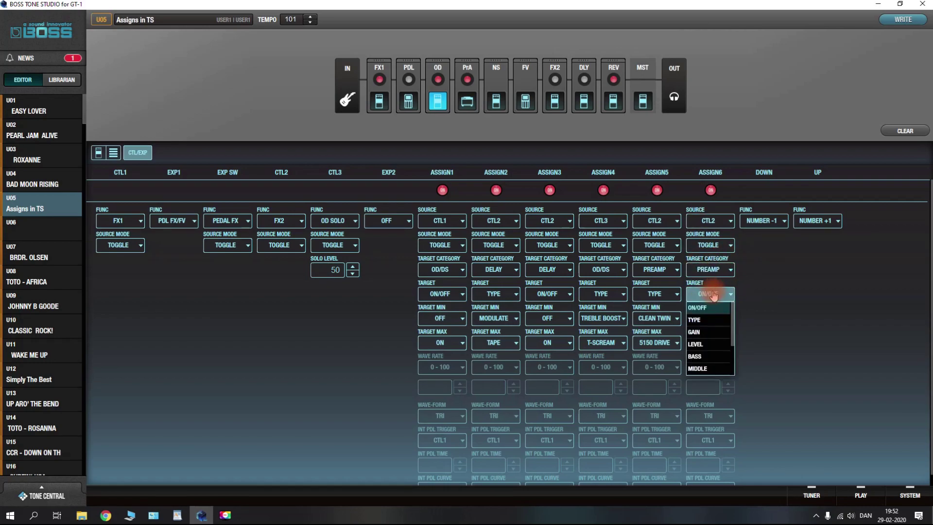
{"action": "left_click", "coordinate": [701, 333]}
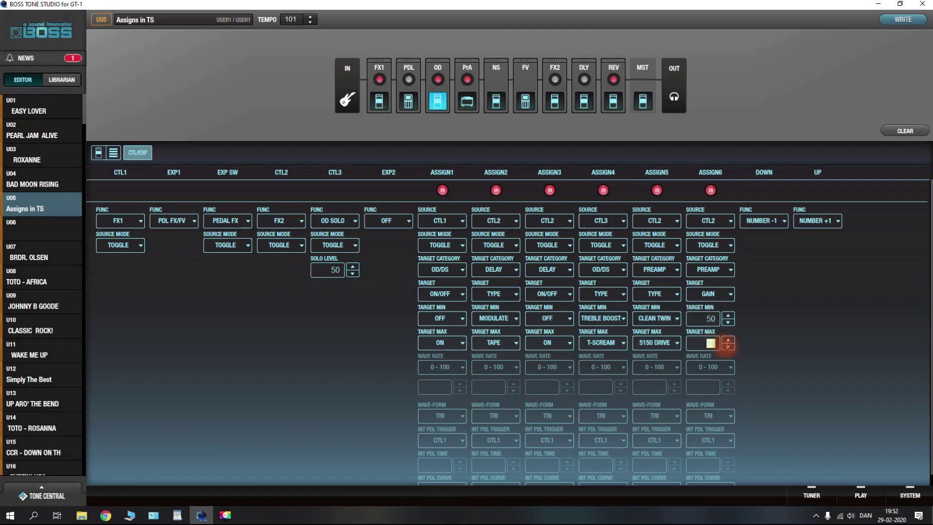
{"action": "left_click", "coordinate": [728, 340]}
{"action": "left_click_drag", "start_coordinate": [728, 343], "coordinate": [728, 343]}
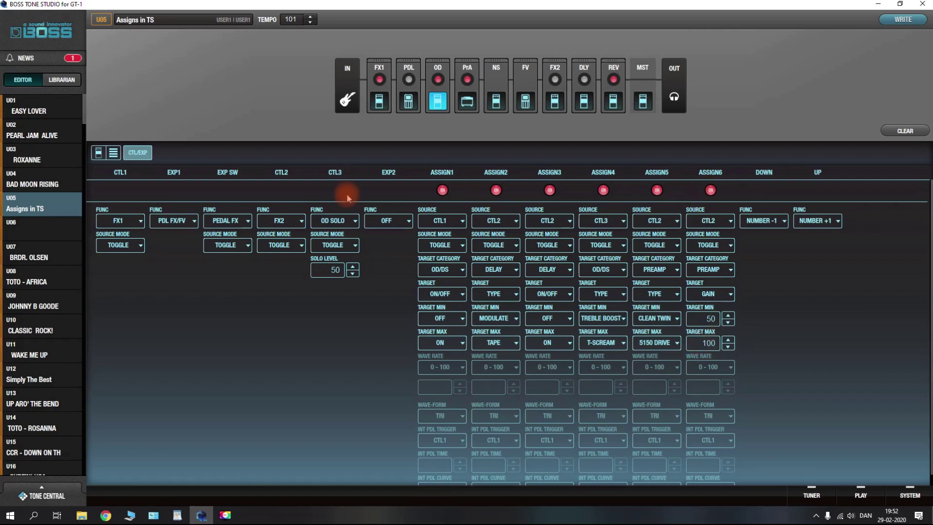
{"action": "left_click", "coordinate": [99, 153]}
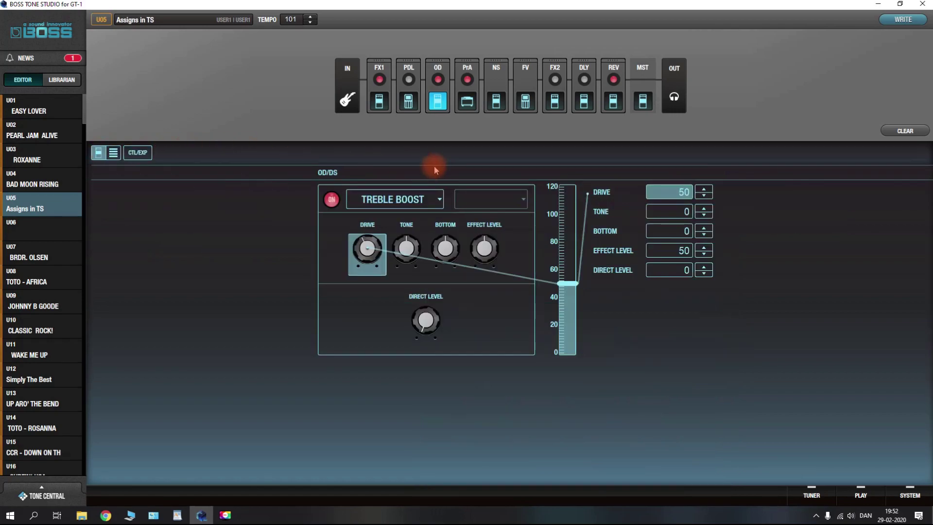
Check the preamp toggles between CLEAN TWIN gain 50 and 5150 DRIVE gain 100.
{"action": "left_click", "coordinate": [468, 105]}
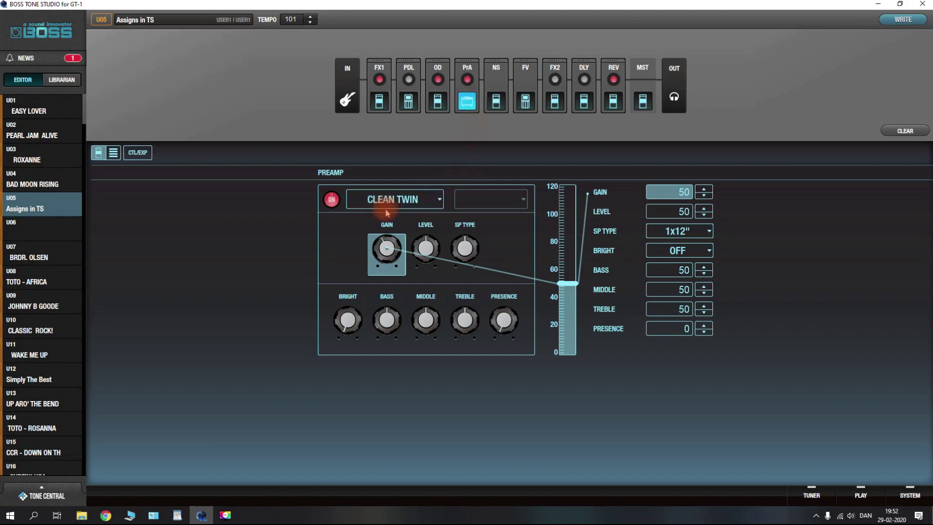
{"action": "scroll", "coordinate": [368, 209], "scroll_direction": "down", "scroll_amount": 1}
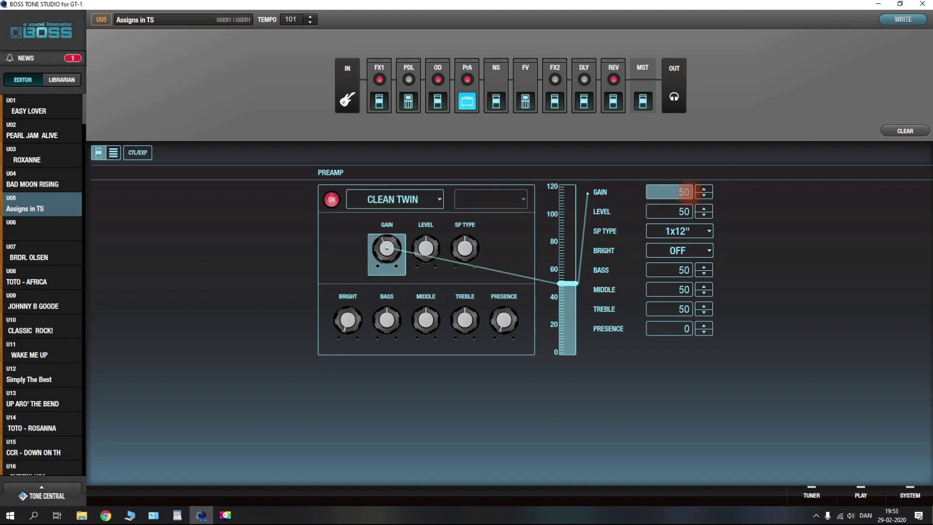
{"action": "left_click", "coordinate": [138, 152]}
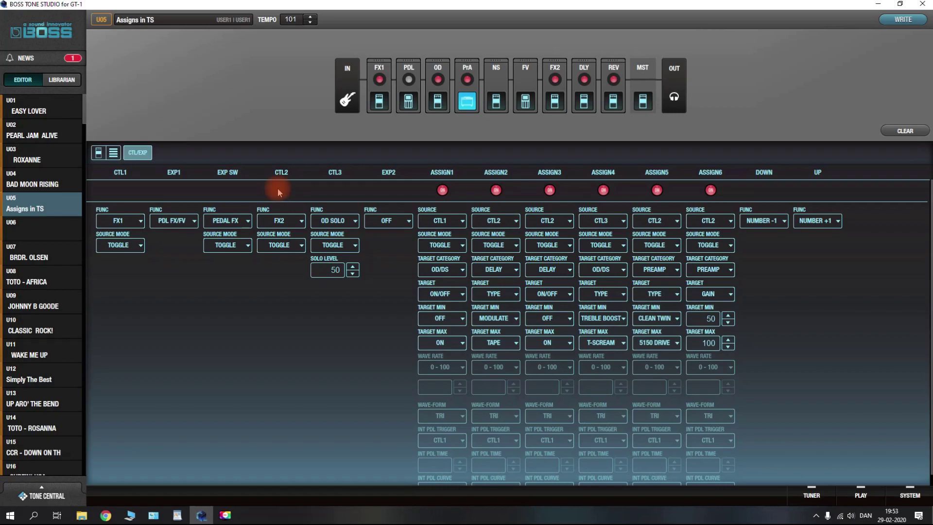
Review the assign grid, then show the preamp editor at 5150 DRIVE, gain 100.
{"action": "left_click", "coordinate": [384, 224]}
{"action": "left_click", "coordinate": [651, 271]}
{"action": "left_click", "coordinate": [442, 221]}
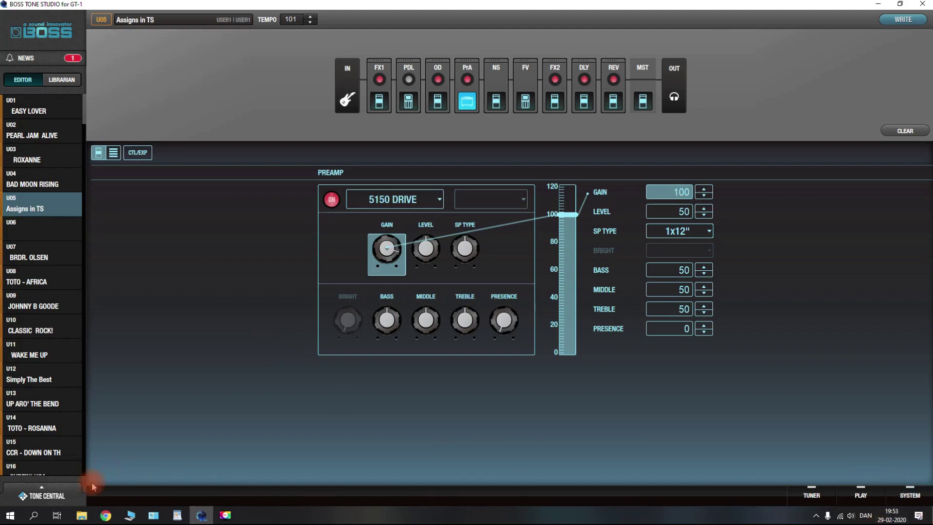
Stop the Movavi screen recording at 11:49 captured.
{"action": "left_click", "coordinate": [225, 515]}
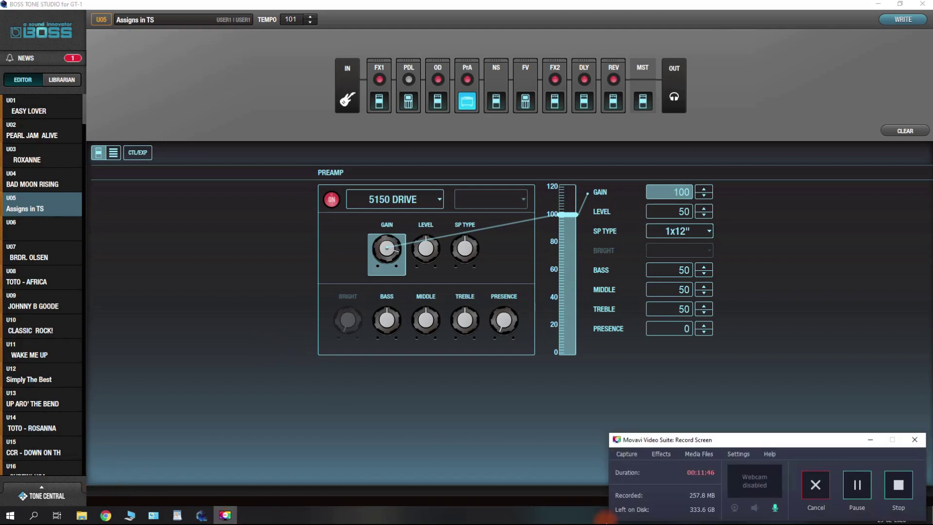
{"action": "left_click", "coordinate": [898, 485]}
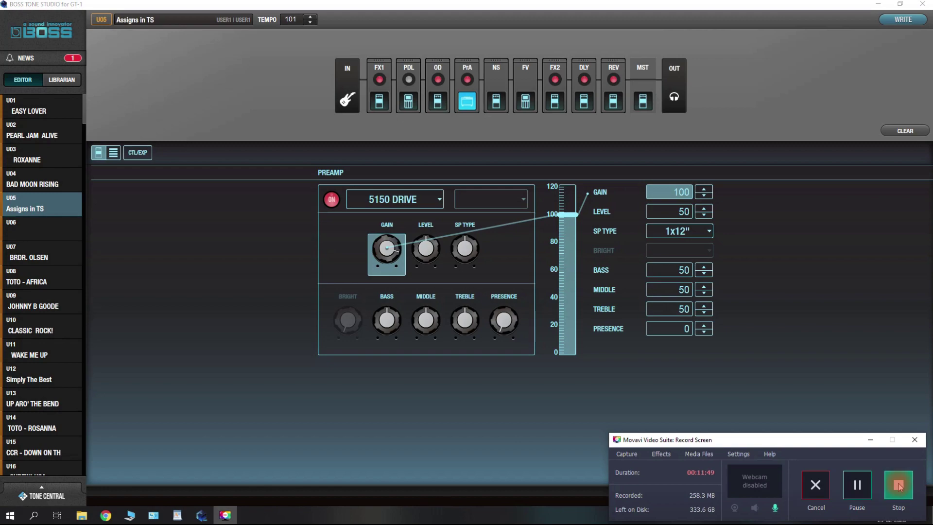